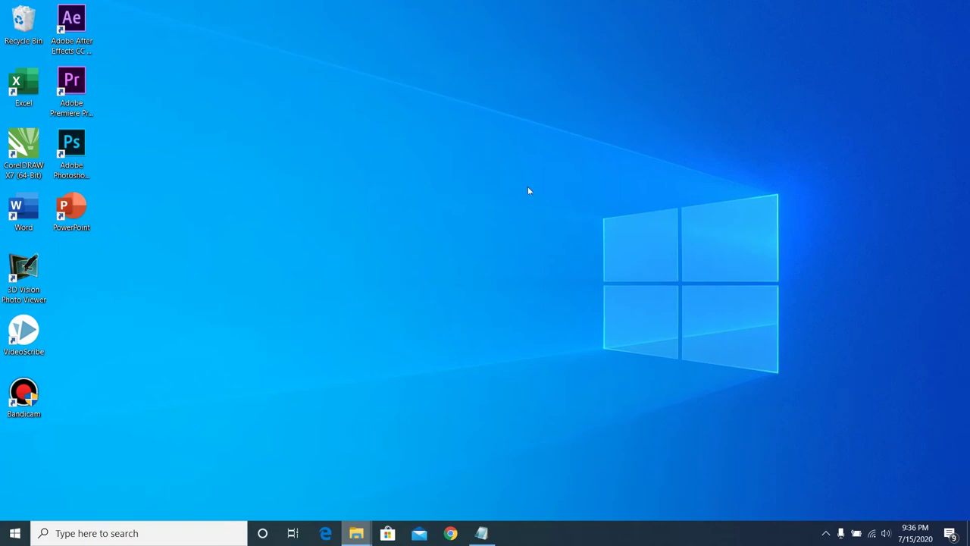
Launch Adobe After Effects CC 2017 from its desktop shortcut.
double_click(72, 29)
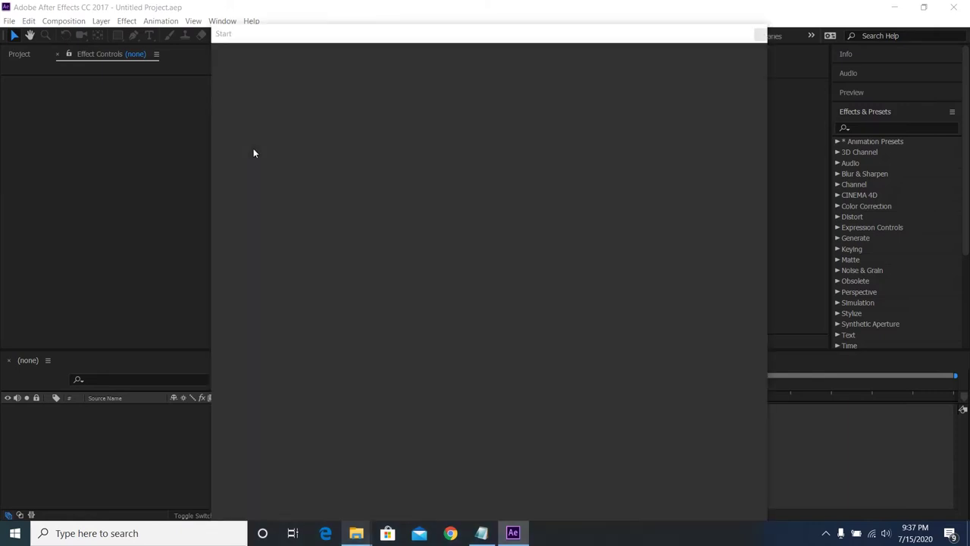
Close the Start screen and create Comp 1 using the HDTV 1080 29.97 preset.
left_click(757, 32)
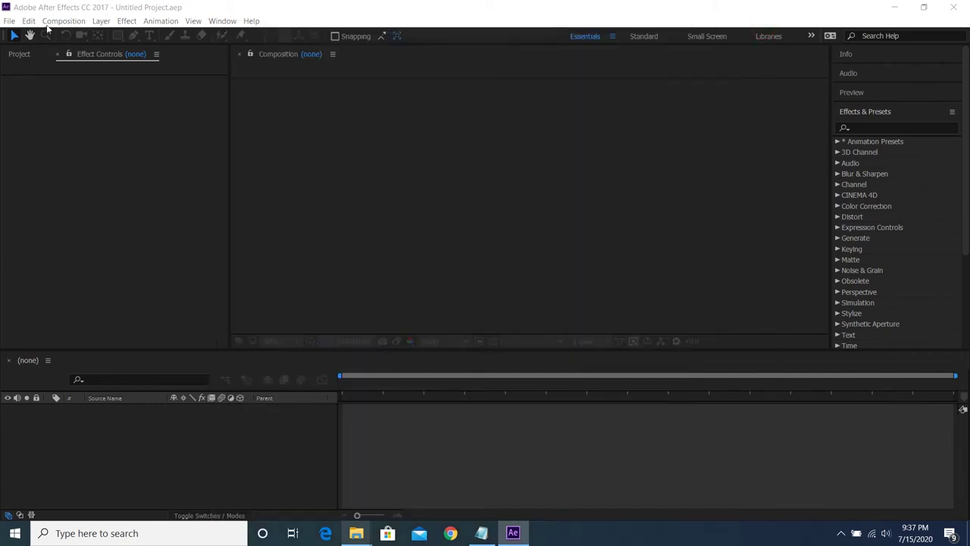
left_click(60, 21)
left_click(83, 32)
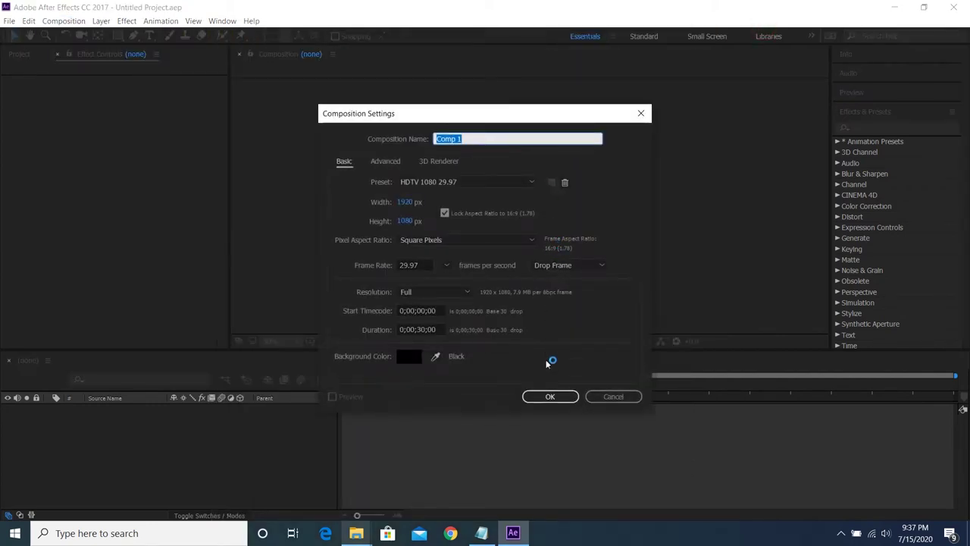
left_click(551, 396)
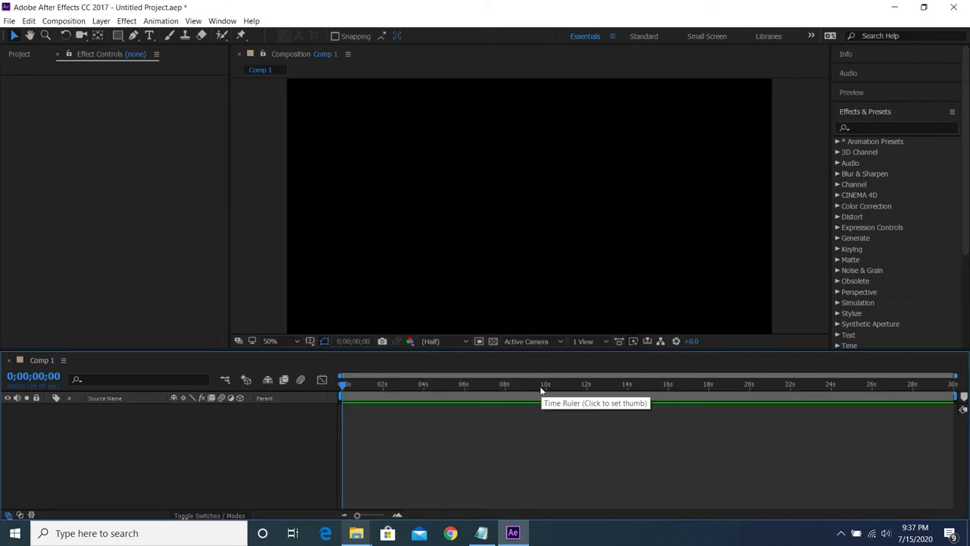
Drag edit 2.png and the Elektronomia Sky High MP3 from the audio spectrum folder into the Project panel.
mouse_move(350, 536)
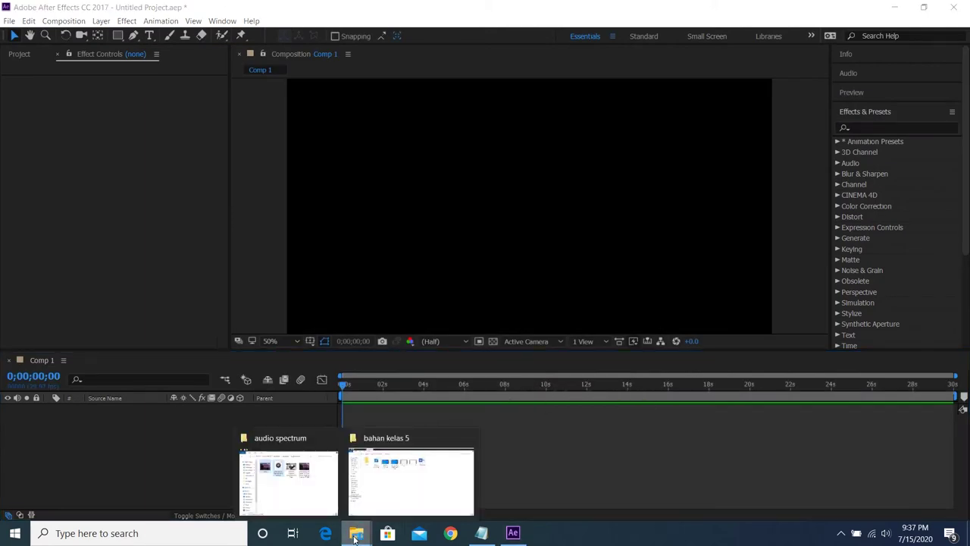
left_click(298, 501)
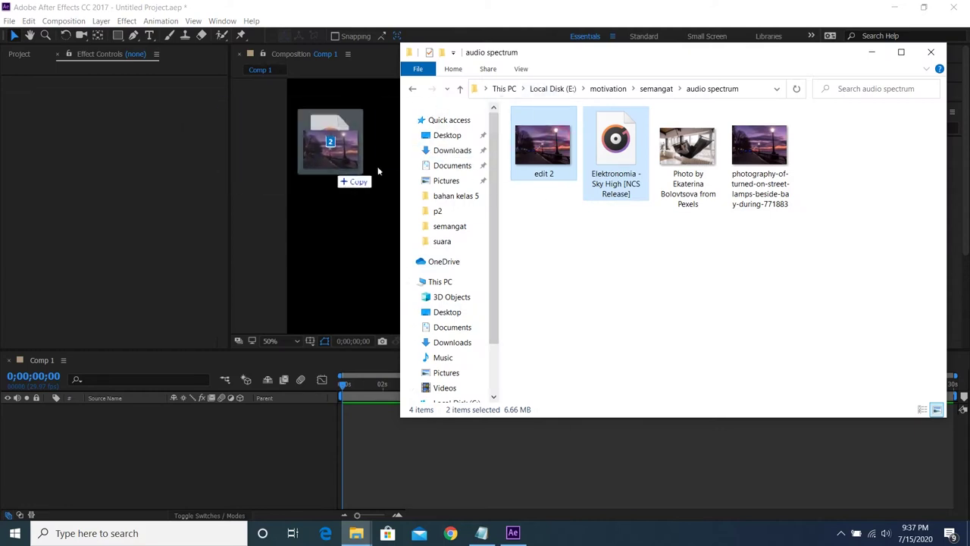
left_click_drag(561, 141, 567, 169)
left_click(19, 54)
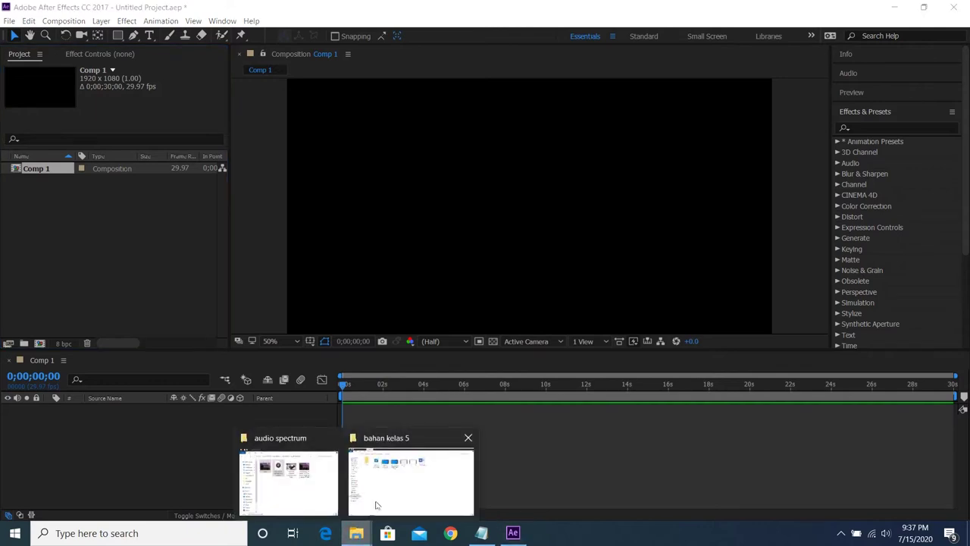
left_click(304, 482)
left_click_drag(542, 156, 51, 258)
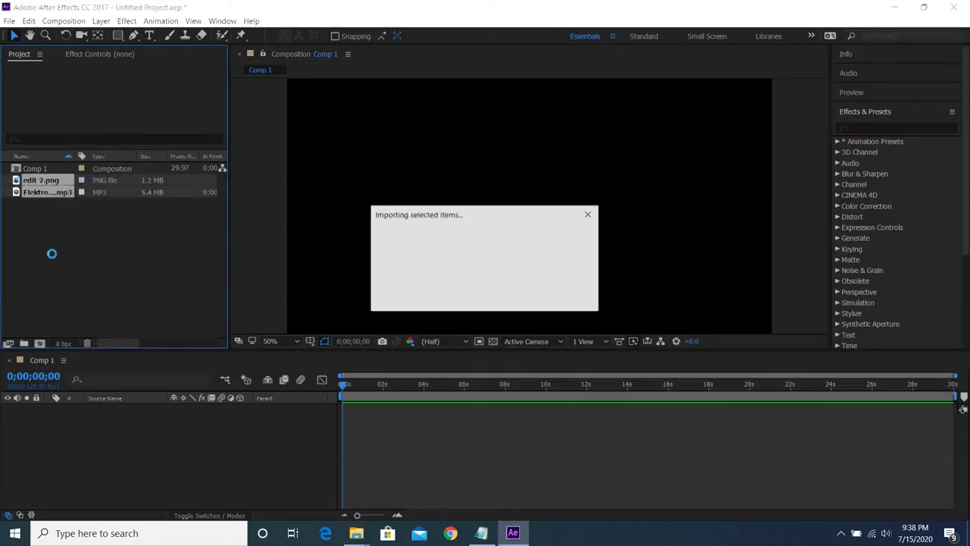
left_click(54, 231)
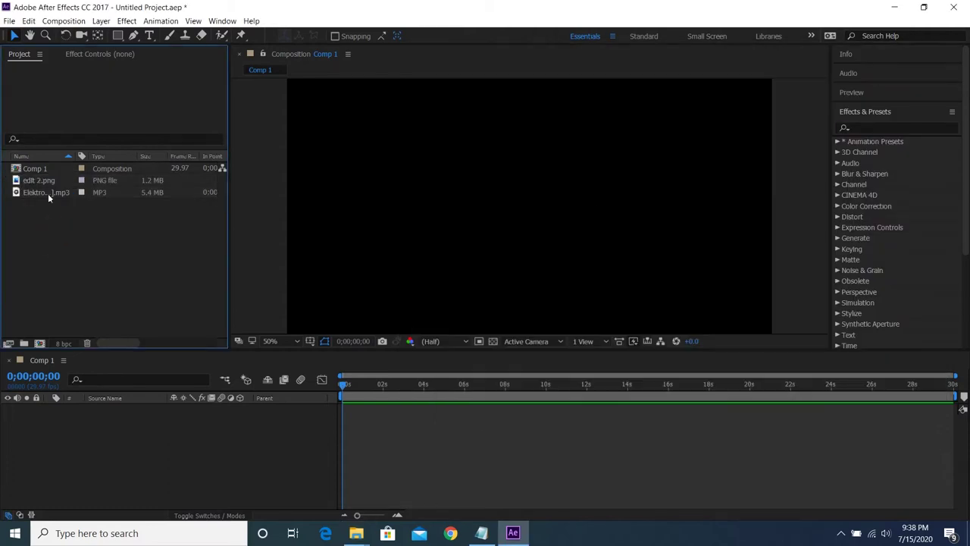
Add the Sky High MP3 to the timeline and edit 2.png to the viewer, scaled to fill the frame.
left_click_drag(47, 191, 118, 433)
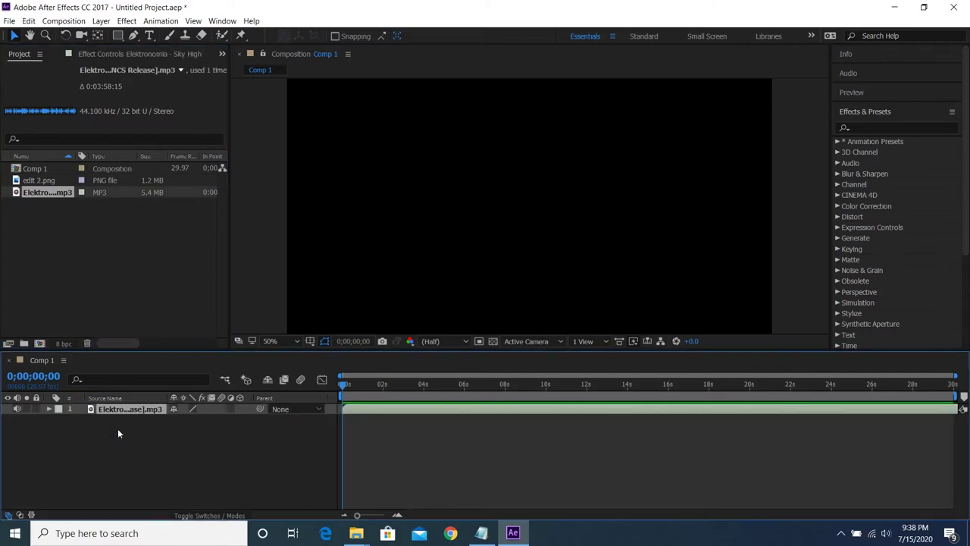
left_click(38, 182)
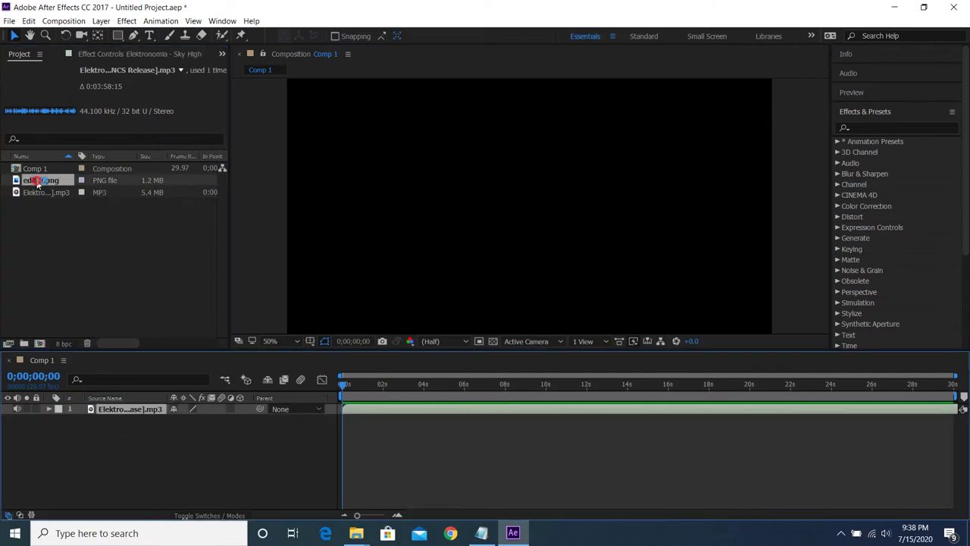
mouse_move(38, 181)
left_mouse_down()
mouse_move(546, 195)
mouse_move(535, 201)
left_mouse_up()
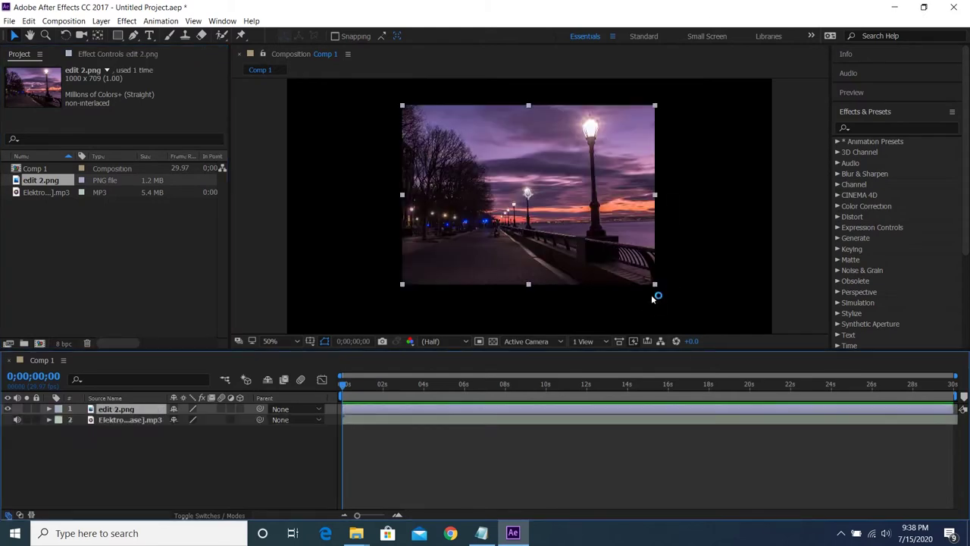
left_click_drag(655, 287, 755, 331)
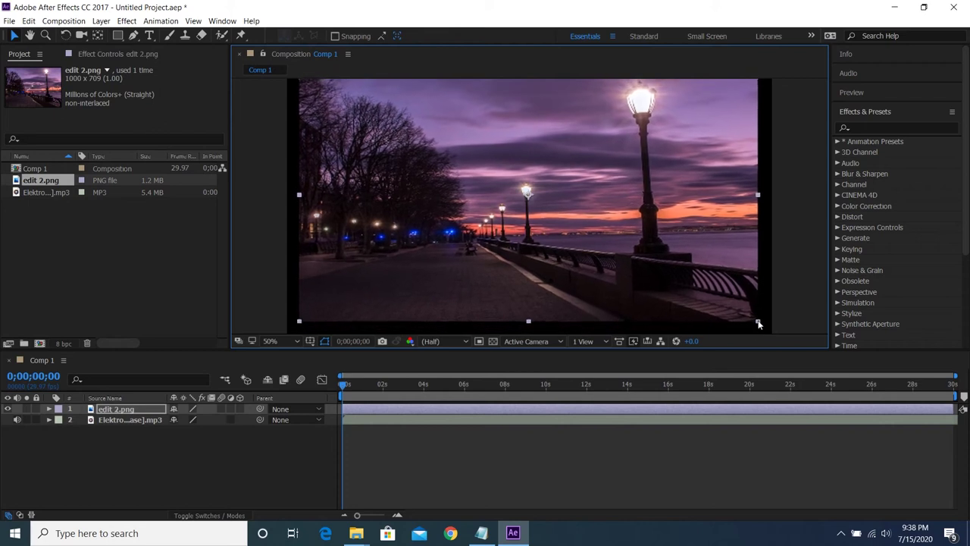
left_click_drag(754, 331, 772, 332)
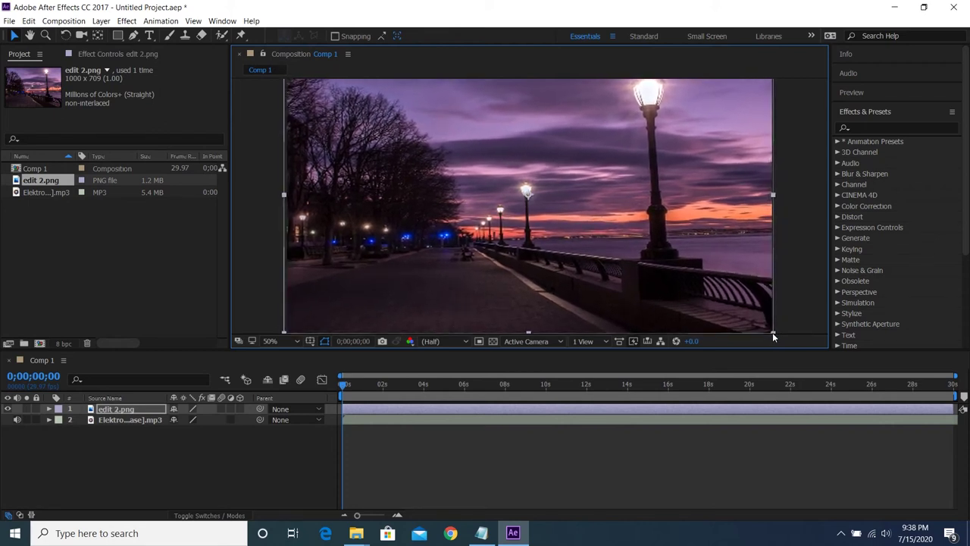
left_click(271, 230)
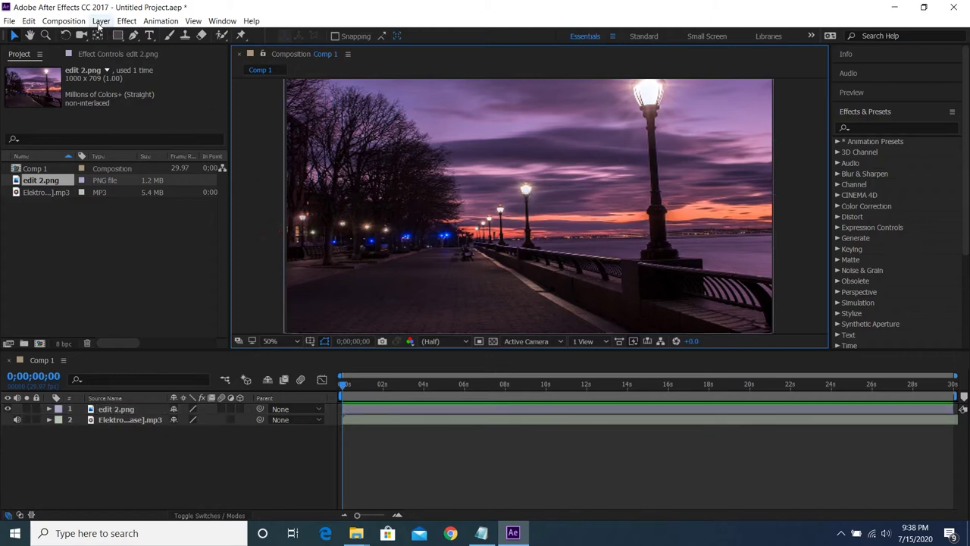
Add a new dark gray solid layer to Comp 1.
left_click(100, 20)
mouse_move(125, 38)
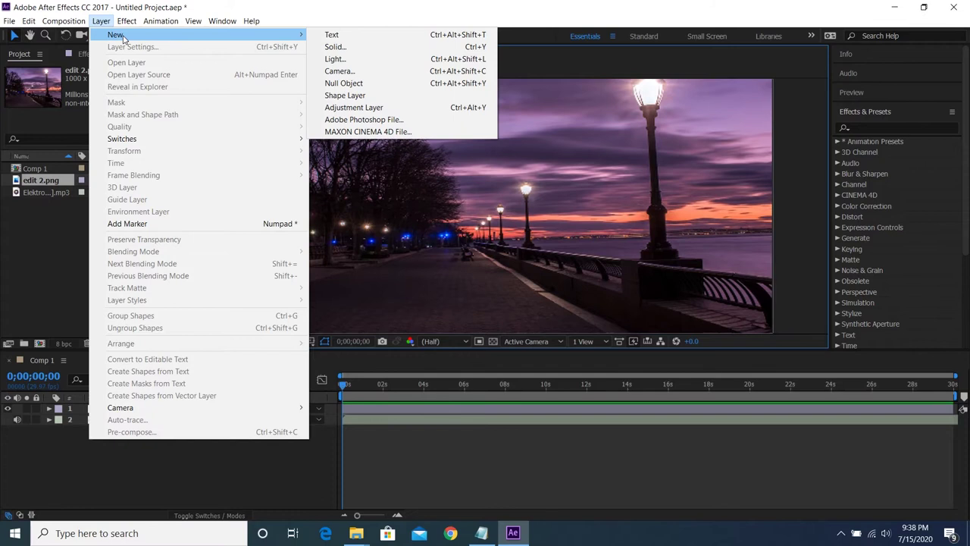
left_click(346, 47)
left_click(524, 379)
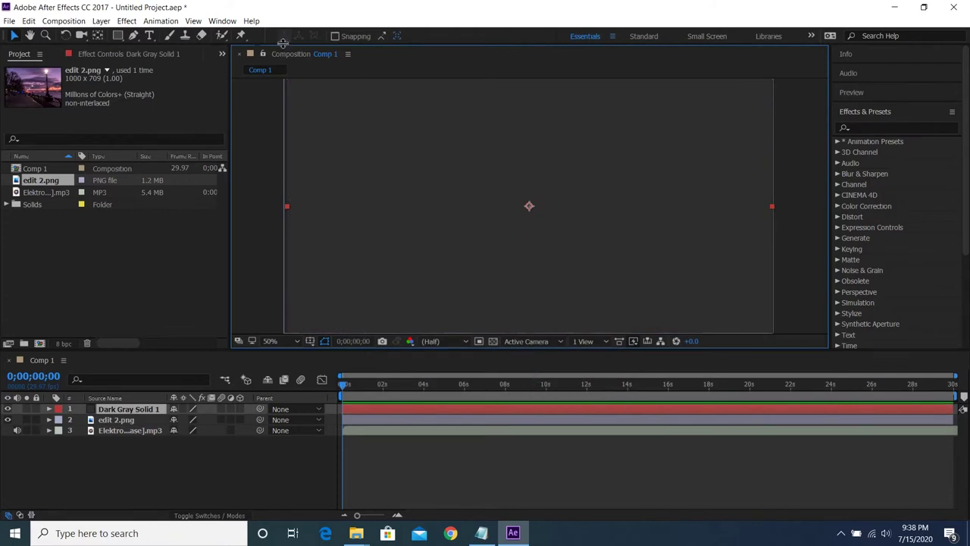
Apply Audio Spectrum to the solid with the Elektronomia MP3 as Audio Layer, and preview it.
left_click(134, 23)
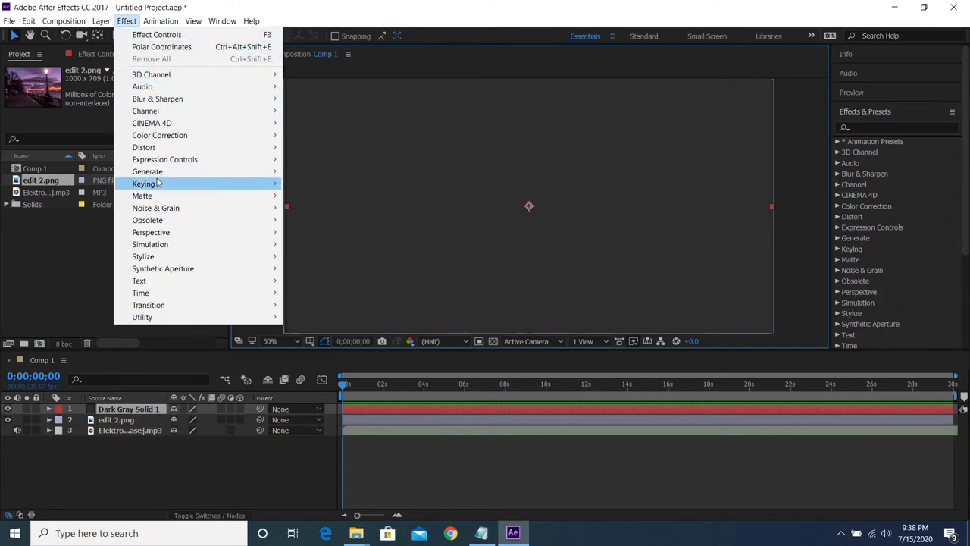
mouse_move(162, 174)
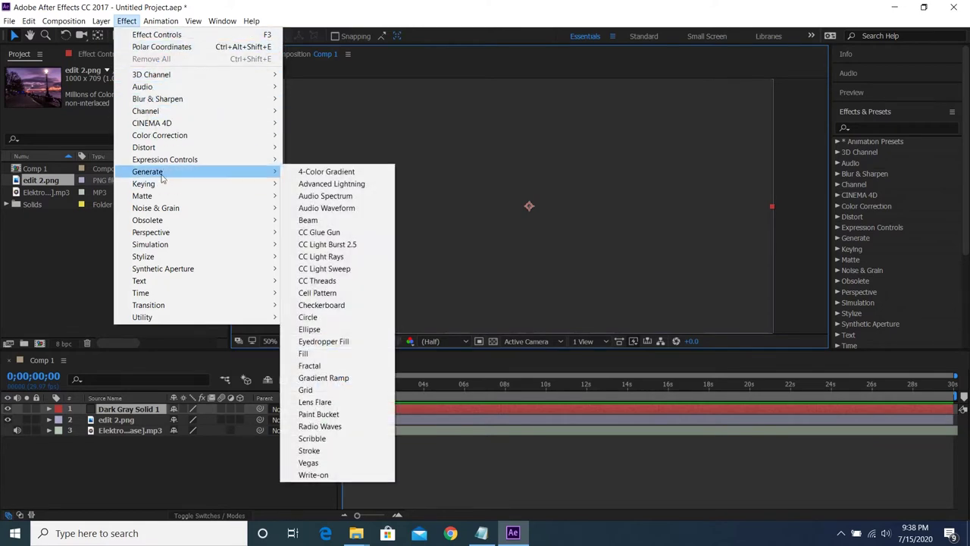
left_click(327, 196)
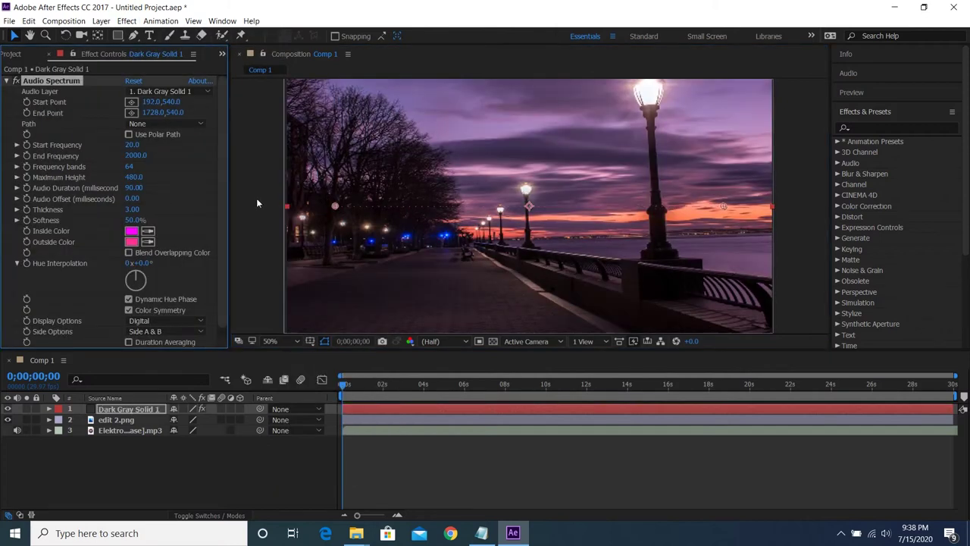
left_click(161, 88)
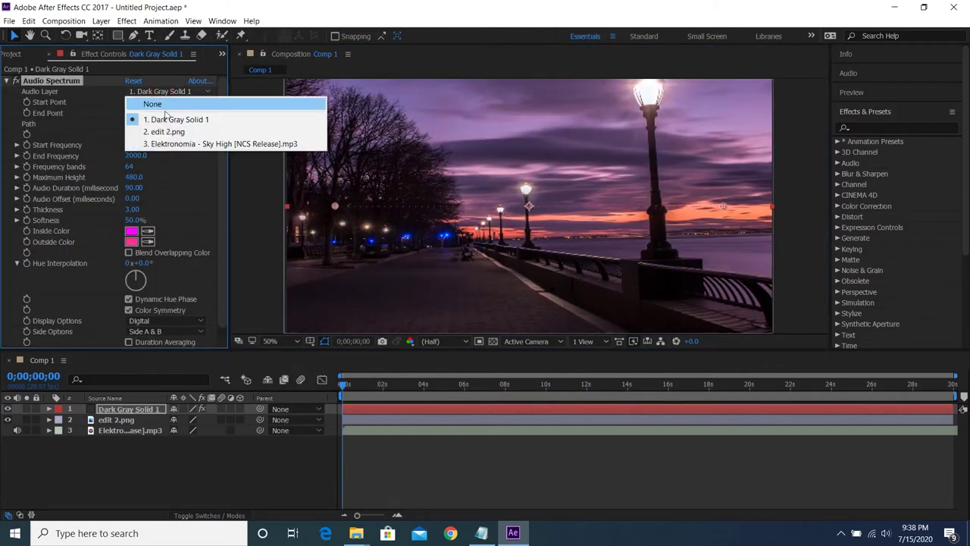
left_click(174, 144)
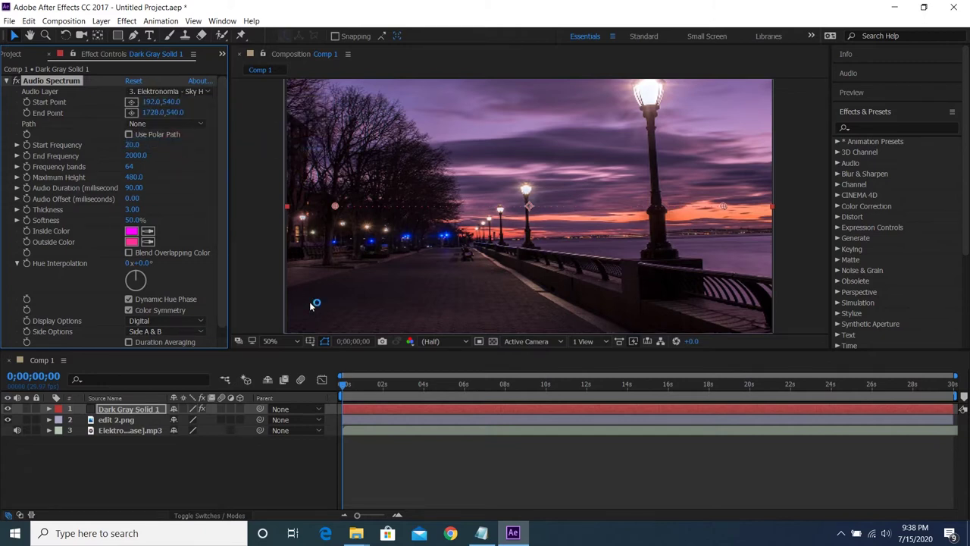
key("space")
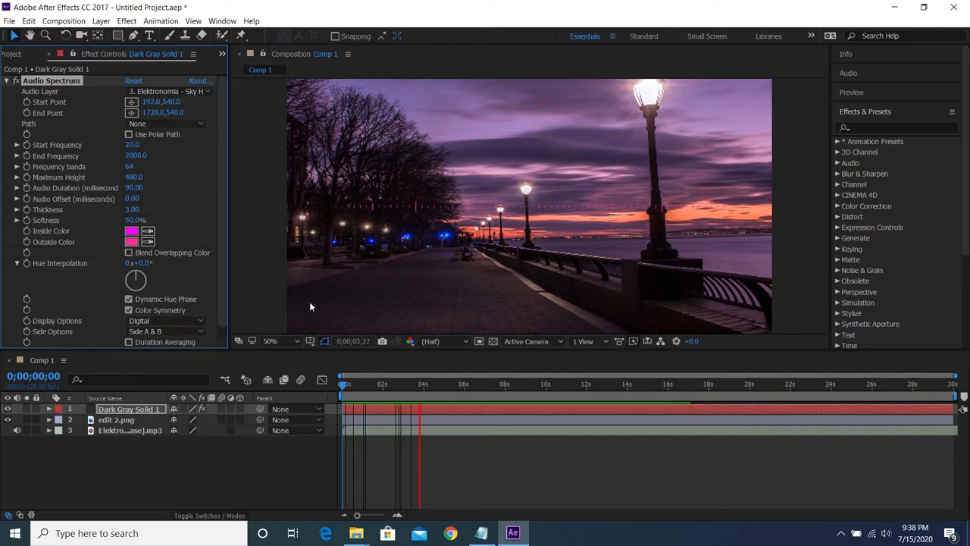
key("space")
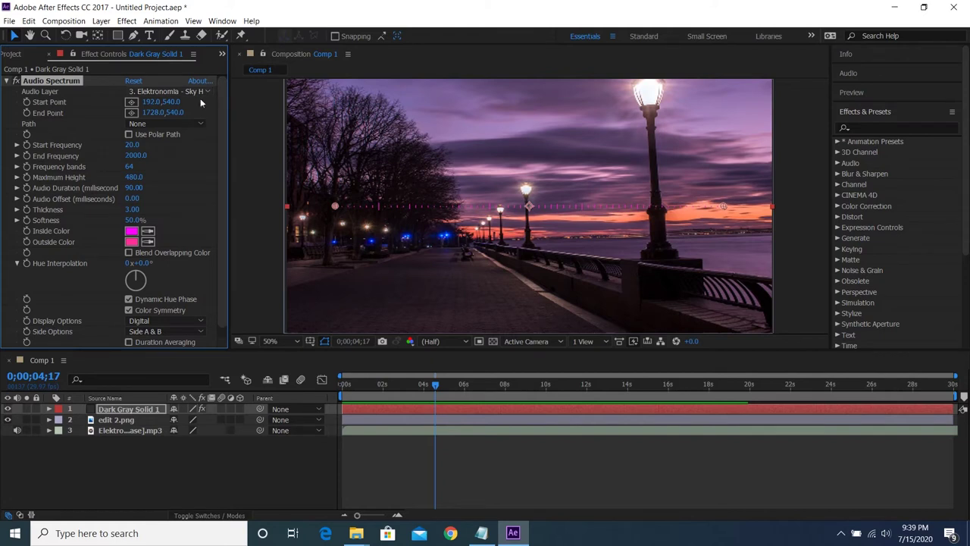
Set spectrum points to 178,540 and 1748,540, frequencies 2320–3601, and 122 bands.
left_click(132, 102)
left_click_drag(146, 102, 137, 104)
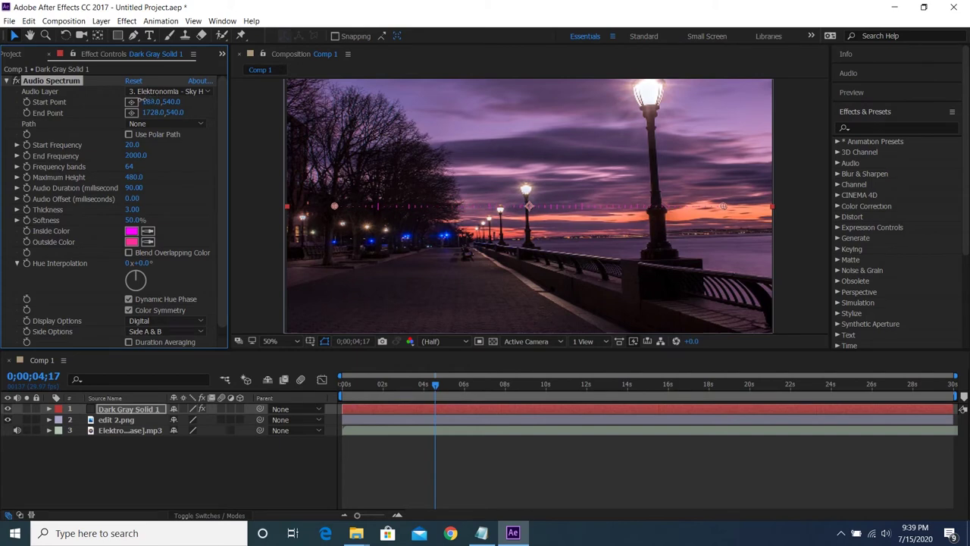
left_click_drag(150, 112, 159, 112)
left_click(131, 134)
left_click_drag(136, 149, 152, 146)
left_click_drag(129, 155, 142, 157)
left_click_drag(130, 167, 164, 166)
Set Audio Duration to 190.00, Thickness to 4.80, and Maximum Height to 3860, previewing along the way.
left_click_drag(135, 177, 151, 177)
left_click_drag(151, 177, 161, 177)
left_click_drag(129, 193, 139, 191)
left_click_drag(132, 178, 182, 179)
left_click_drag(141, 211, 145, 209)
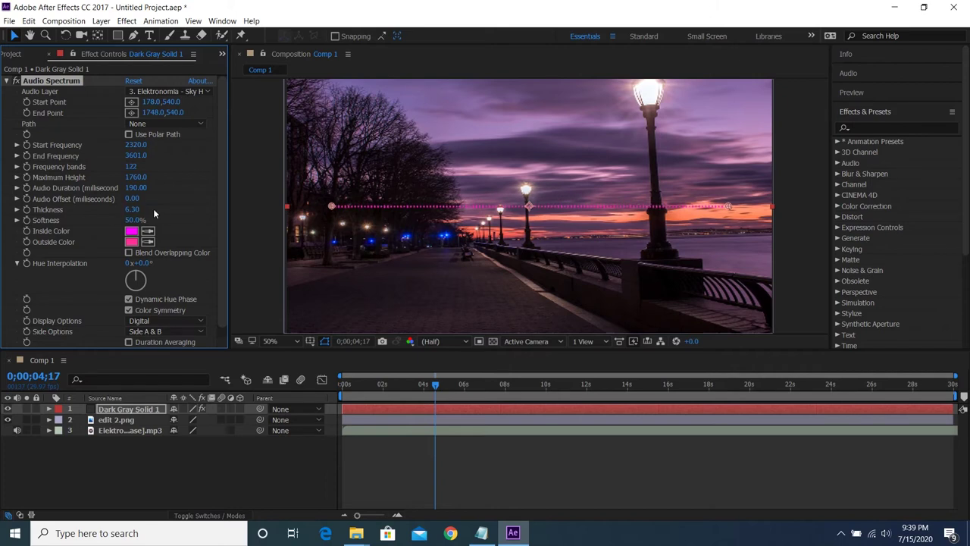
key("space")
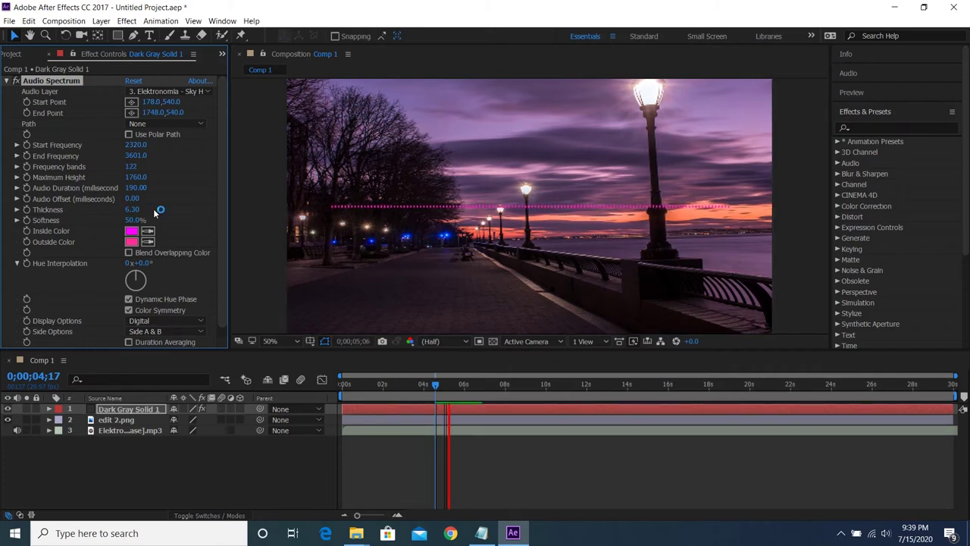
key("space")
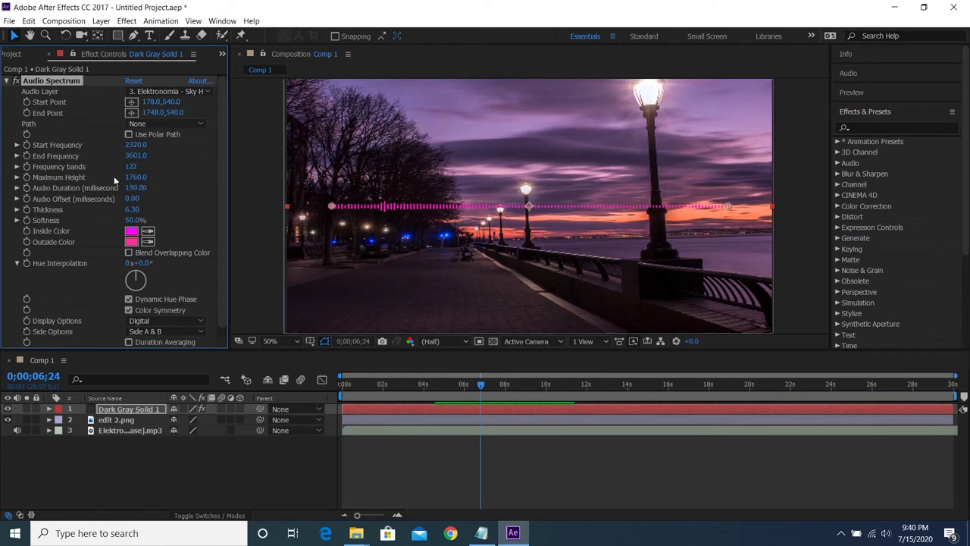
left_click_drag(136, 179, 232, 185)
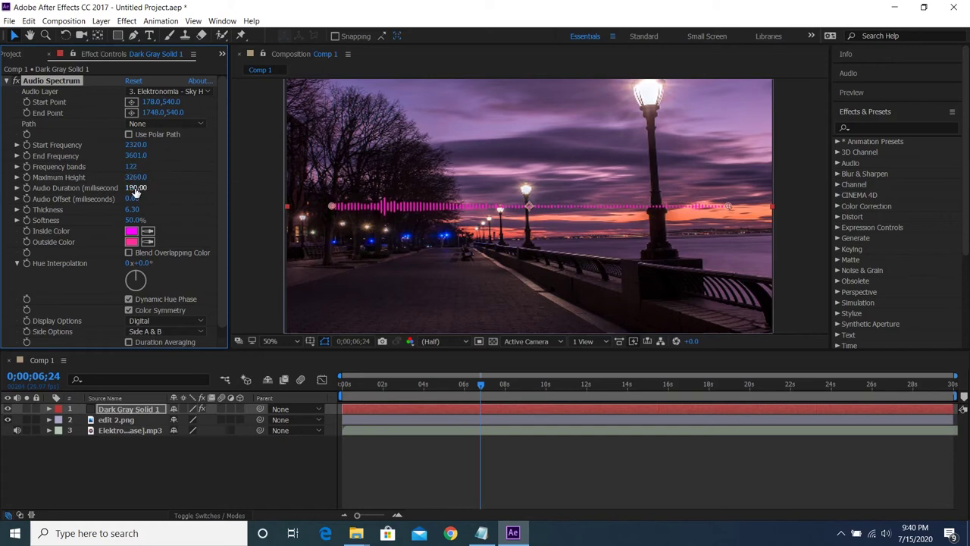
mouse_move(136, 176)
left_mouse_down()
mouse_move(192, 176)
mouse_move(130, 182)
mouse_move(178, 179)
left_mouse_up()
scroll(224, 272, "down", 1)
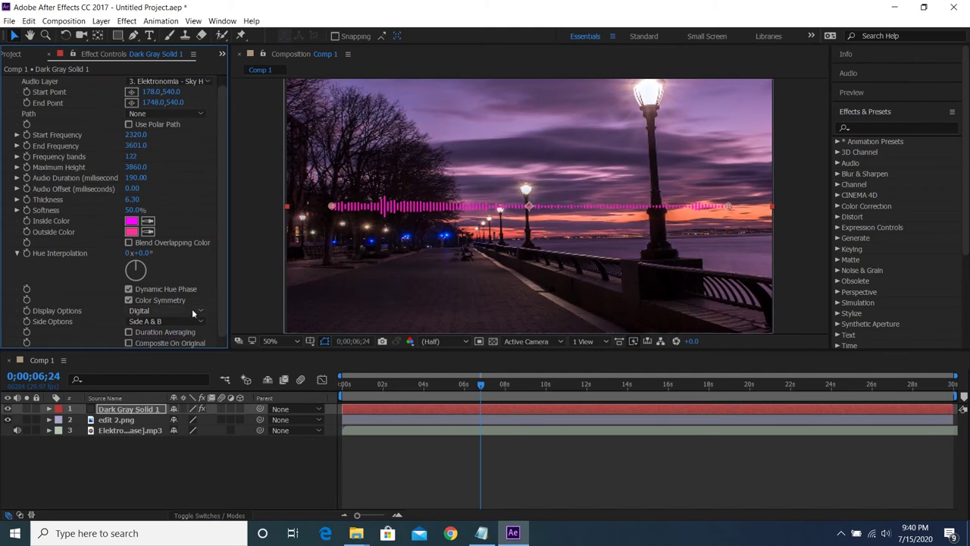
Set the Audio Spectrum Inside Color to red F7063F.
left_click(132, 221)
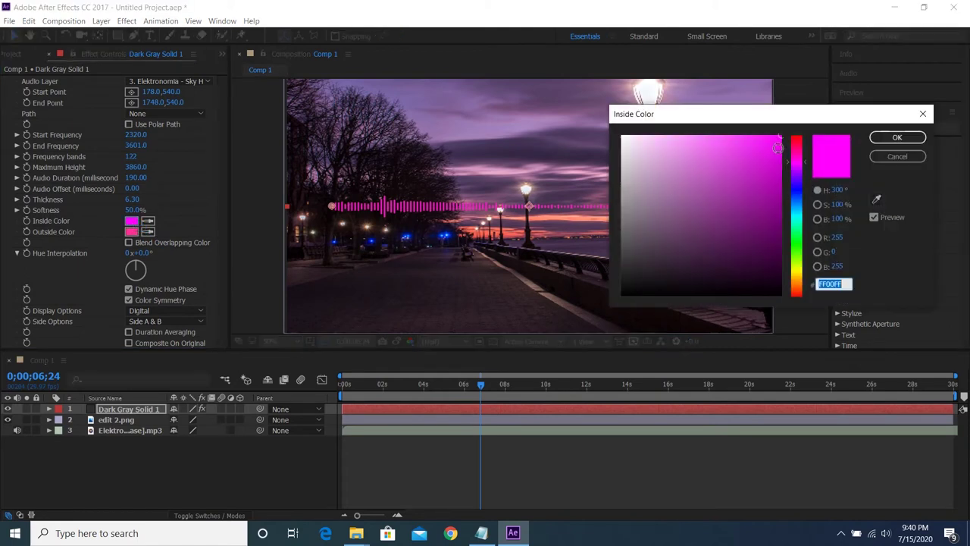
left_click(776, 142)
left_click(796, 145)
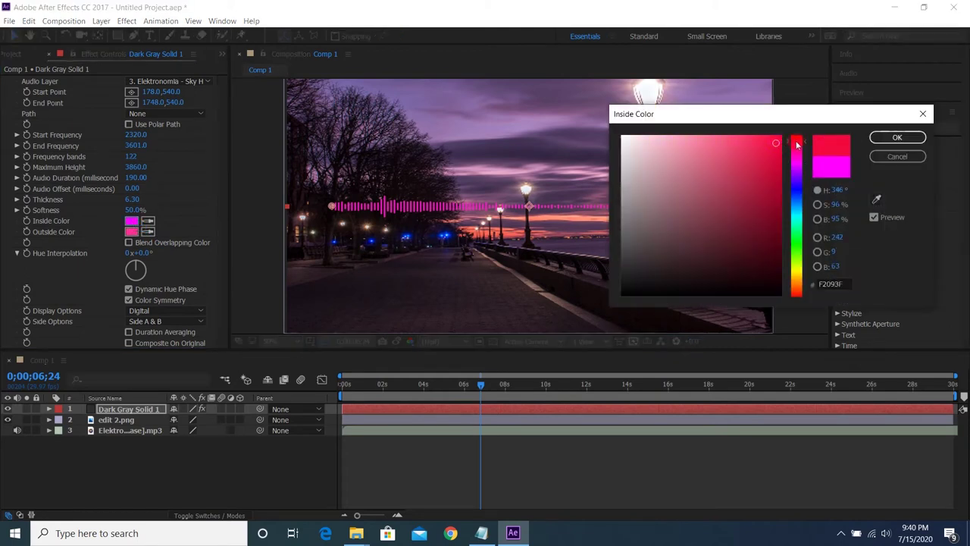
left_click_drag(770, 149, 776, 140)
left_click(896, 138)
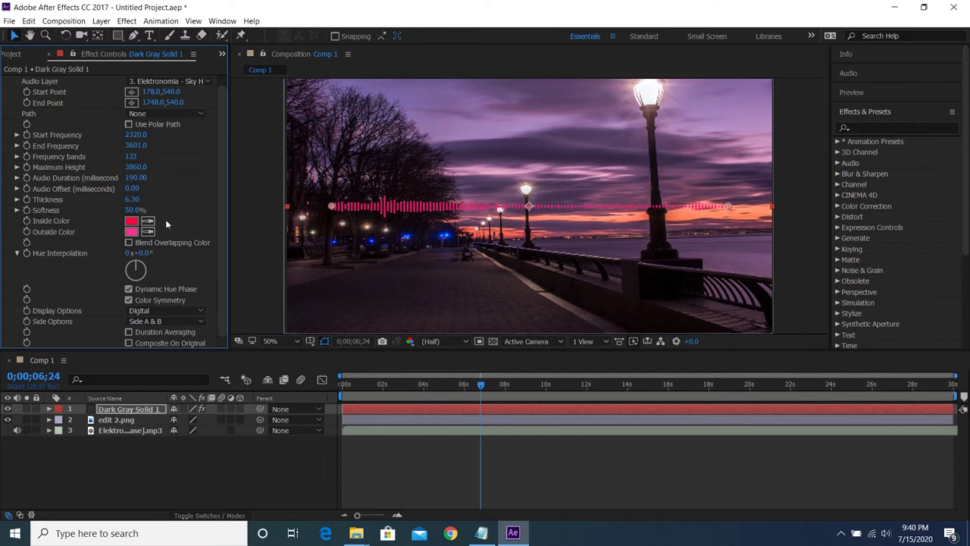
Set the Outside Color to blue 081BF5.
left_click(131, 232)
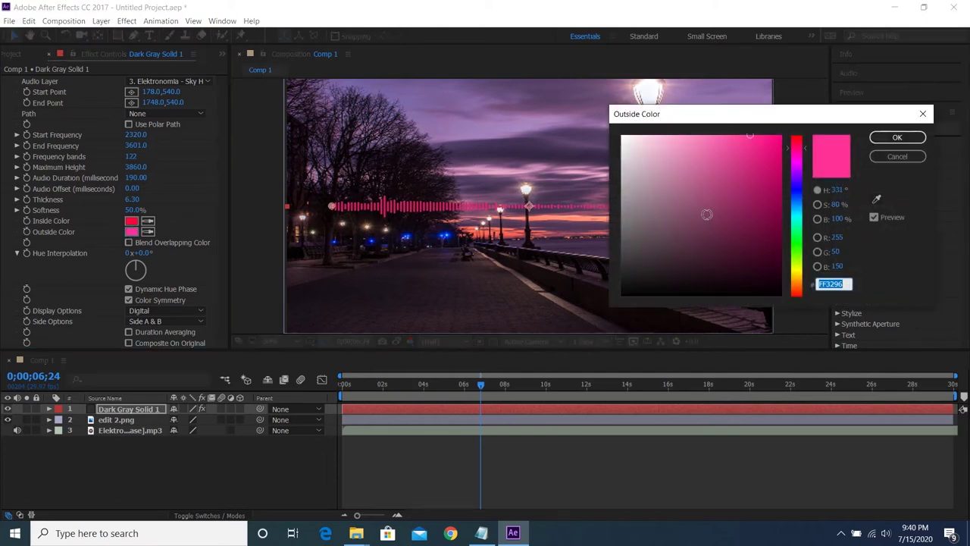
left_click(795, 192)
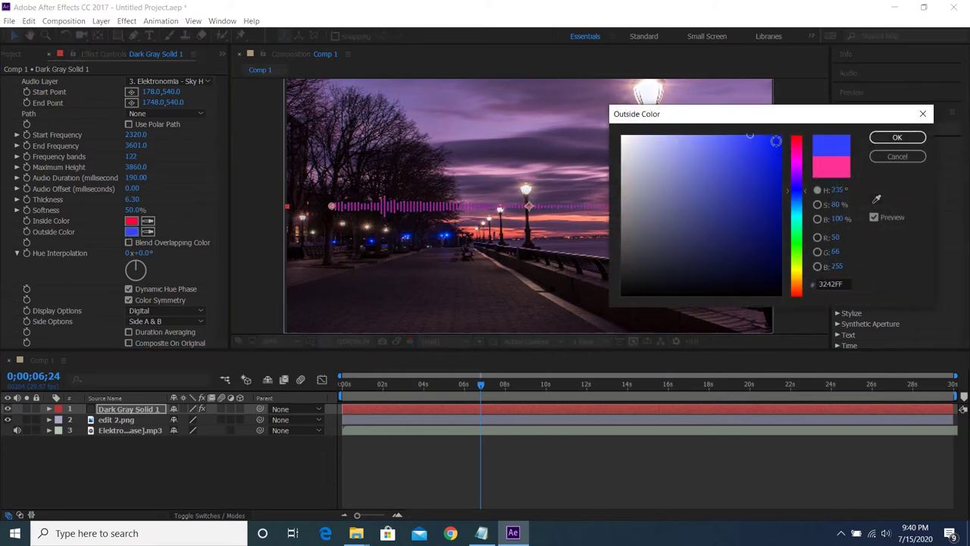
left_click(776, 141)
left_click(896, 139)
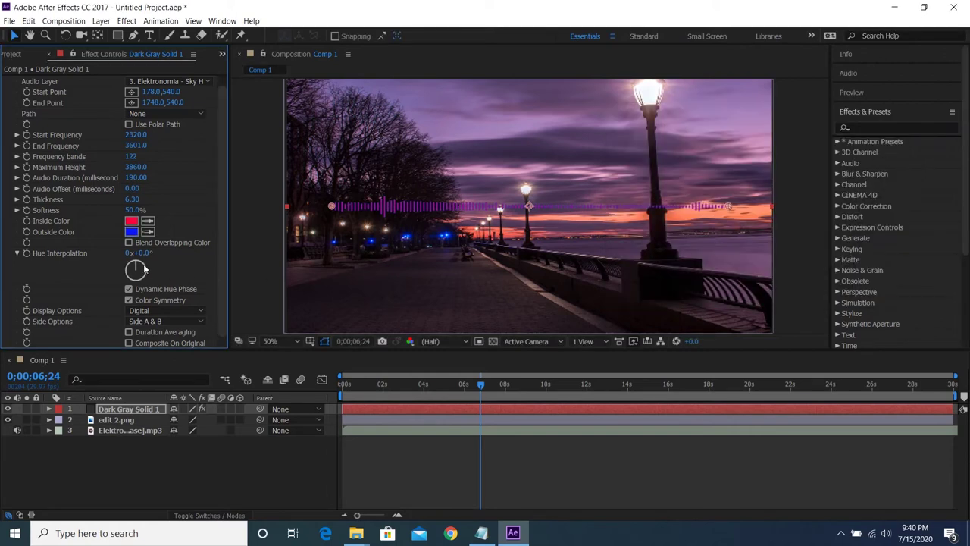
Turn the Hue Interpolation dial to 0x+40°.
left_click_drag(138, 266, 148, 268)
mouse_move(149, 271)
left_mouse_down()
mouse_move(121, 271)
mouse_move(146, 266)
left_mouse_up()
left_click_drag(222, 166, 222, 130)
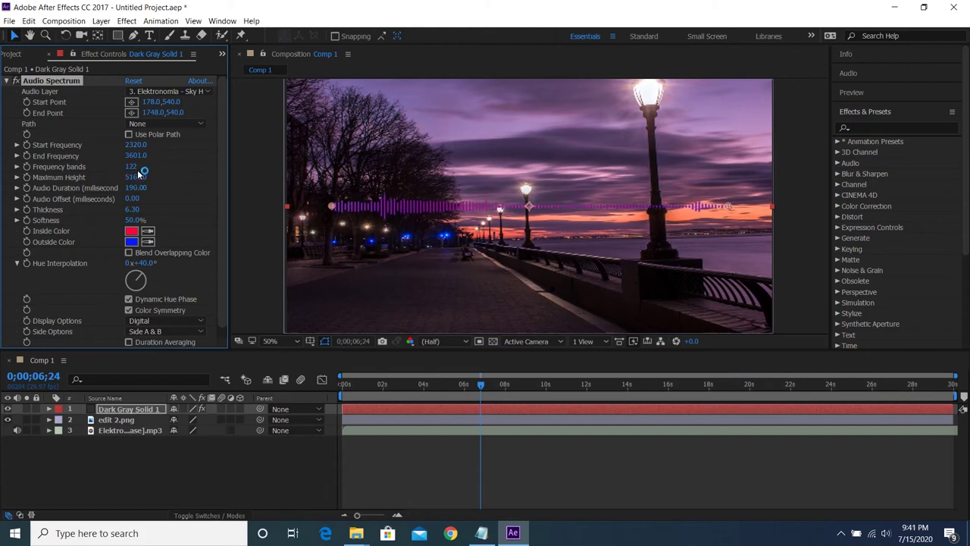
Thicken the spectrum bars to 18.80 and preview the animation with audio.
left_click_drag(131, 210, 209, 211)
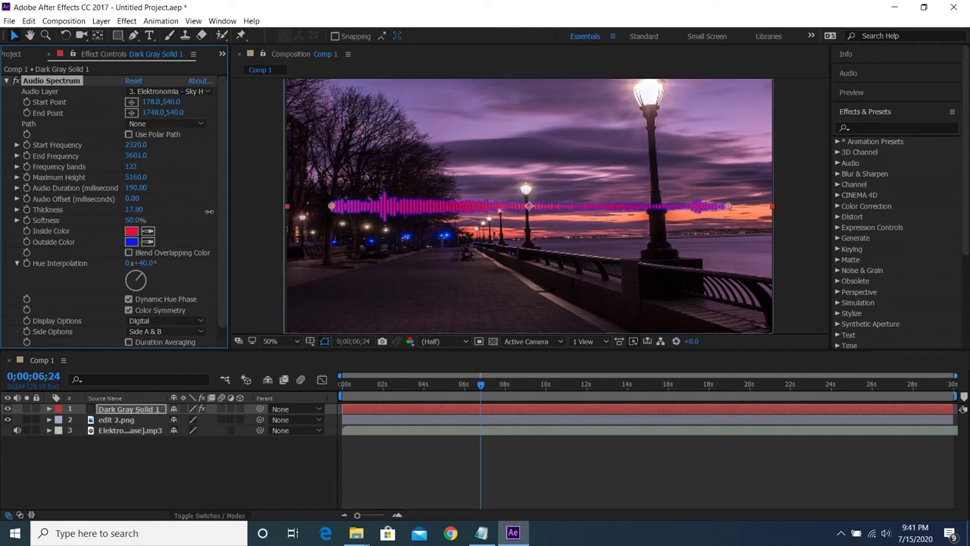
key("space")
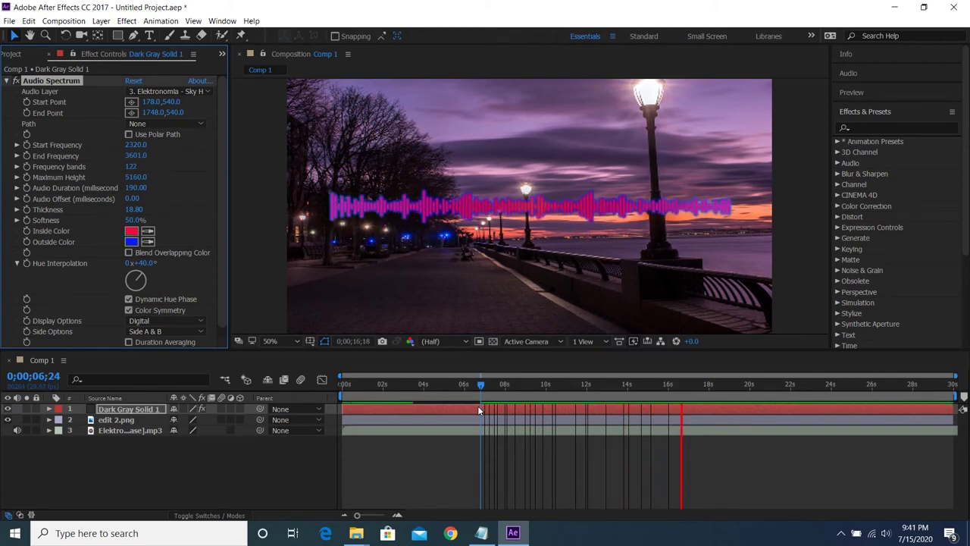
key("space")
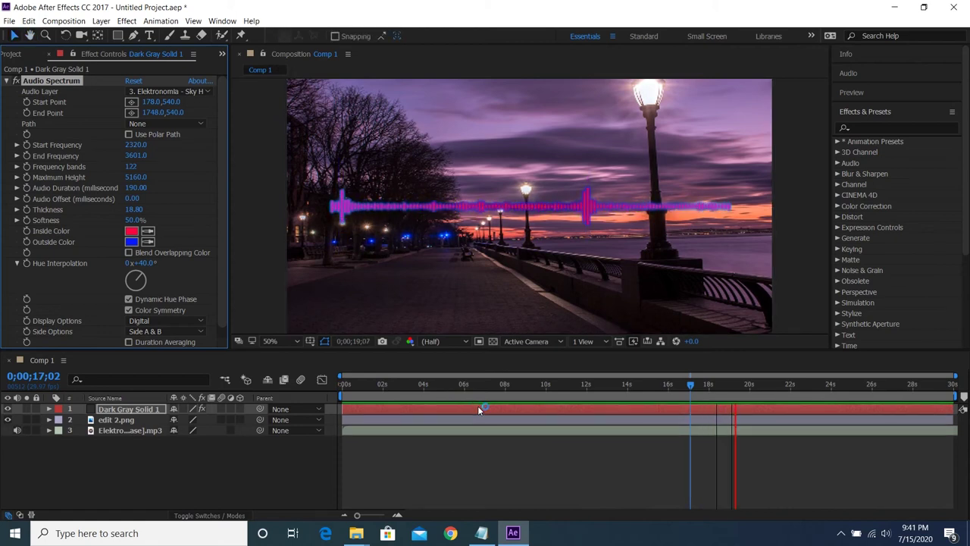
key("space")
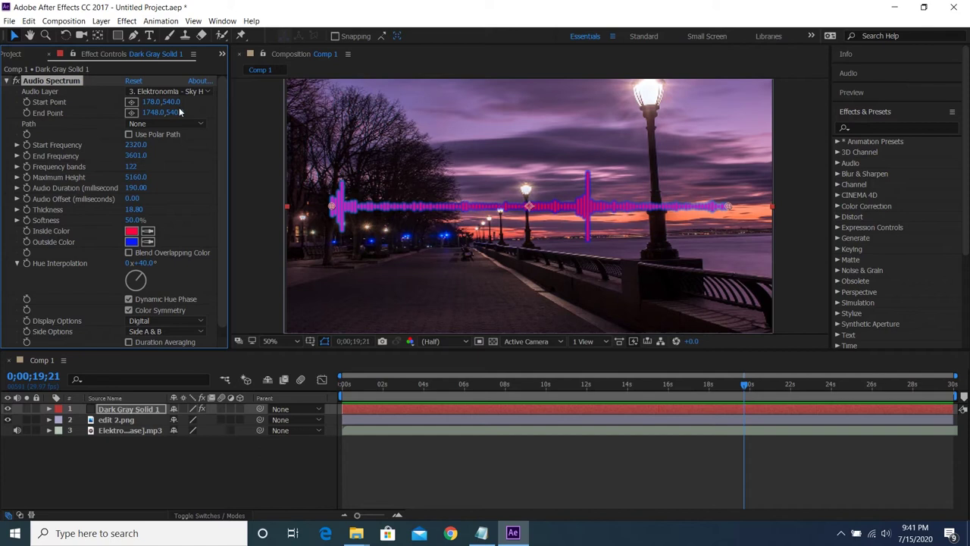
scroll(220, 220, "down", 1)
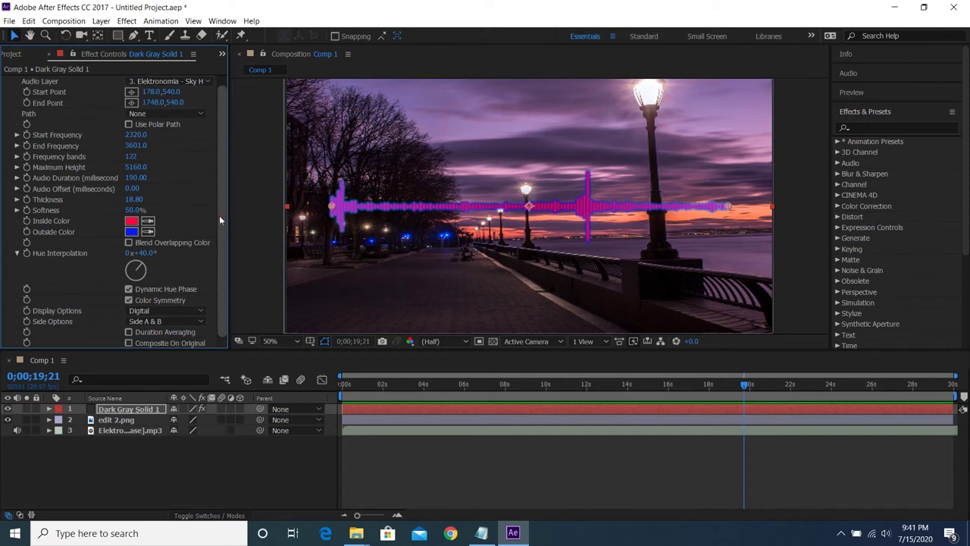
left_click(182, 322)
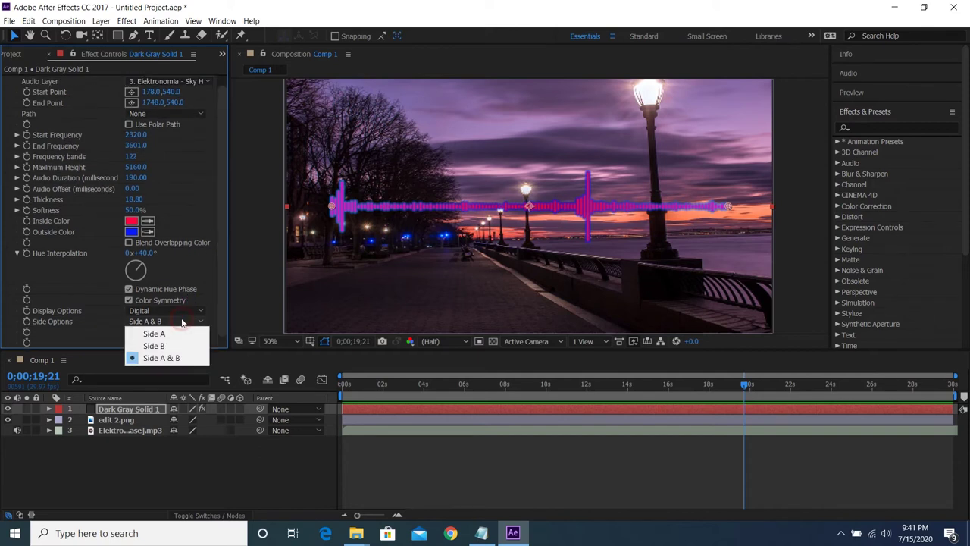
left_click(180, 310)
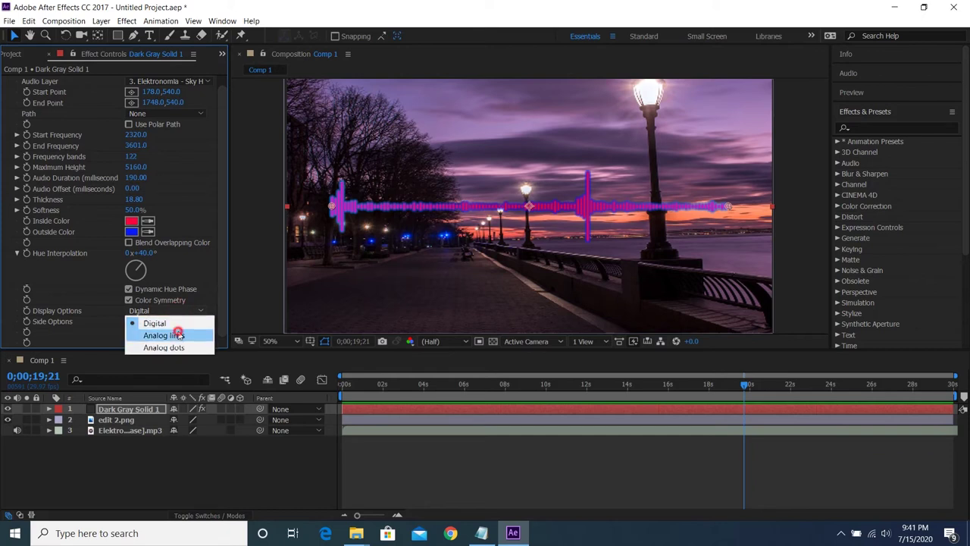
left_click(177, 332)
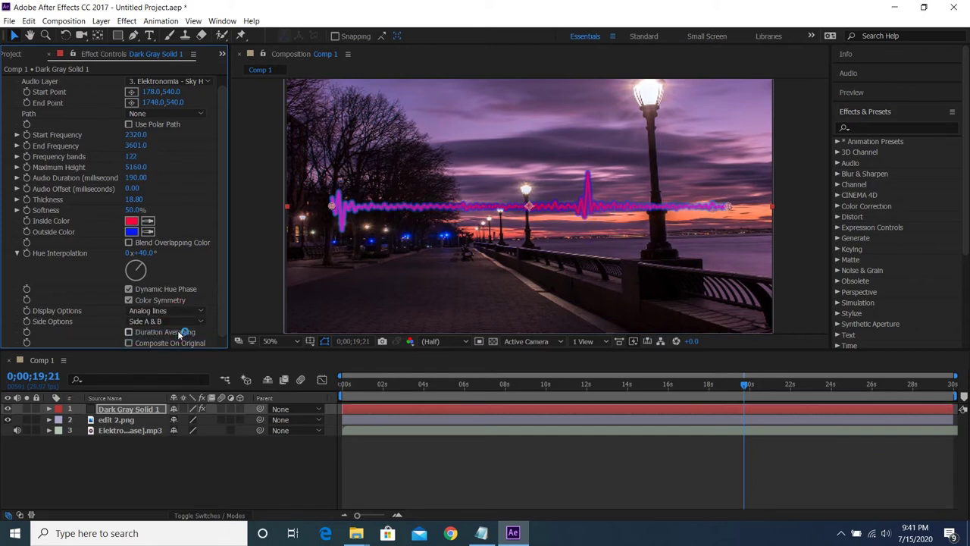
key("space")
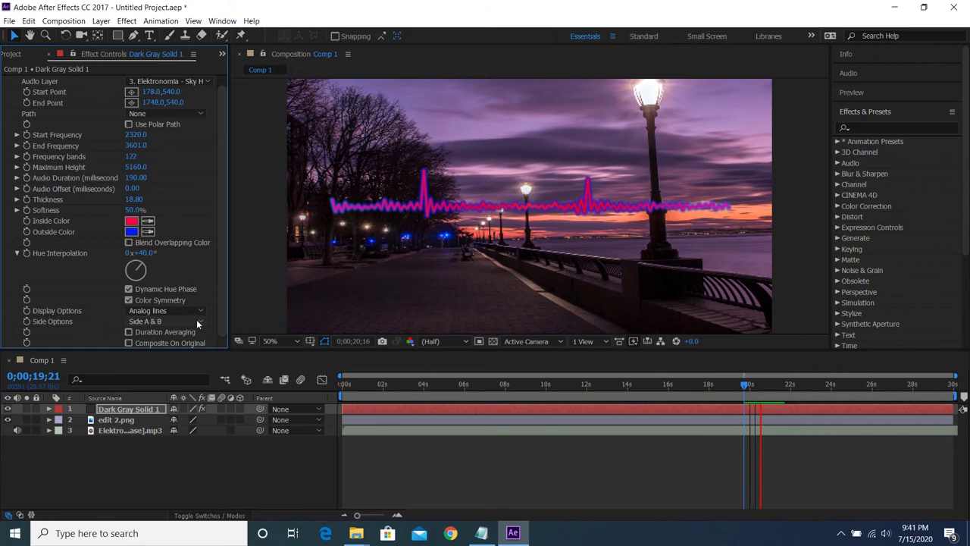
key("space")
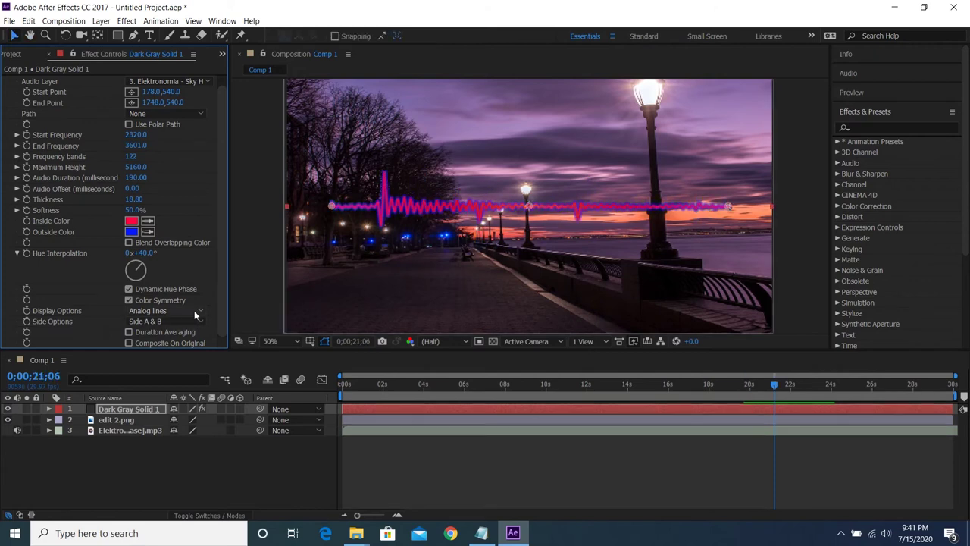
left_click(194, 310)
left_click(191, 322)
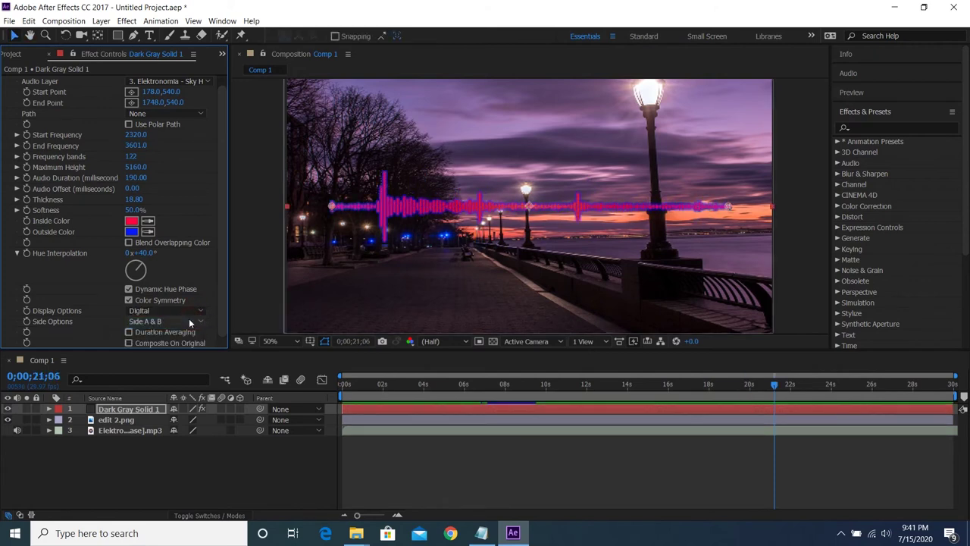
left_click(162, 323)
left_click(159, 333)
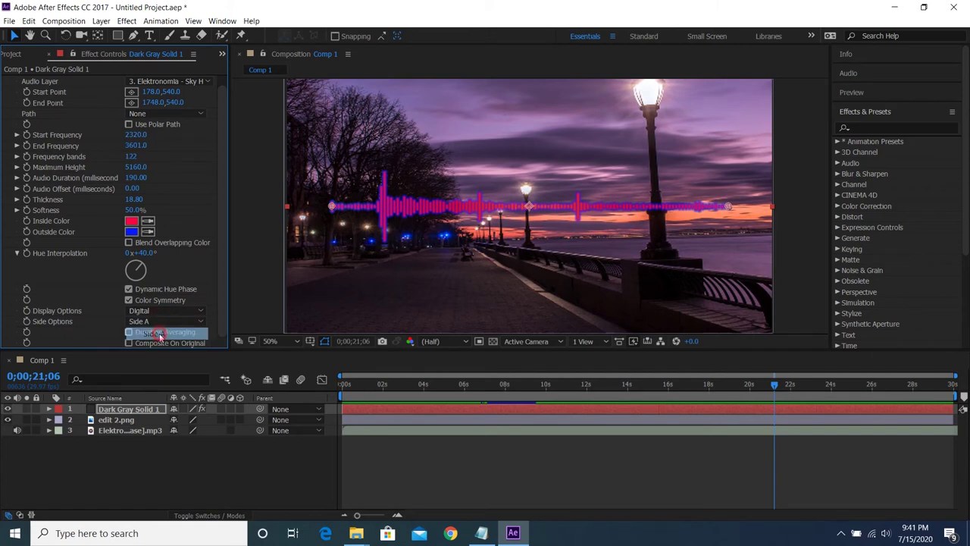
left_click(161, 322)
left_click(156, 344)
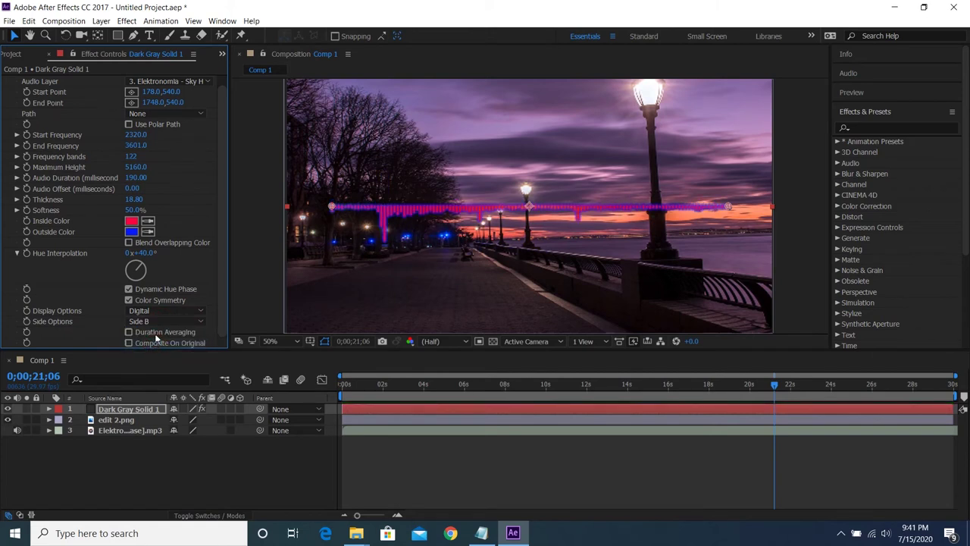
left_click(156, 323)
left_click(163, 357)
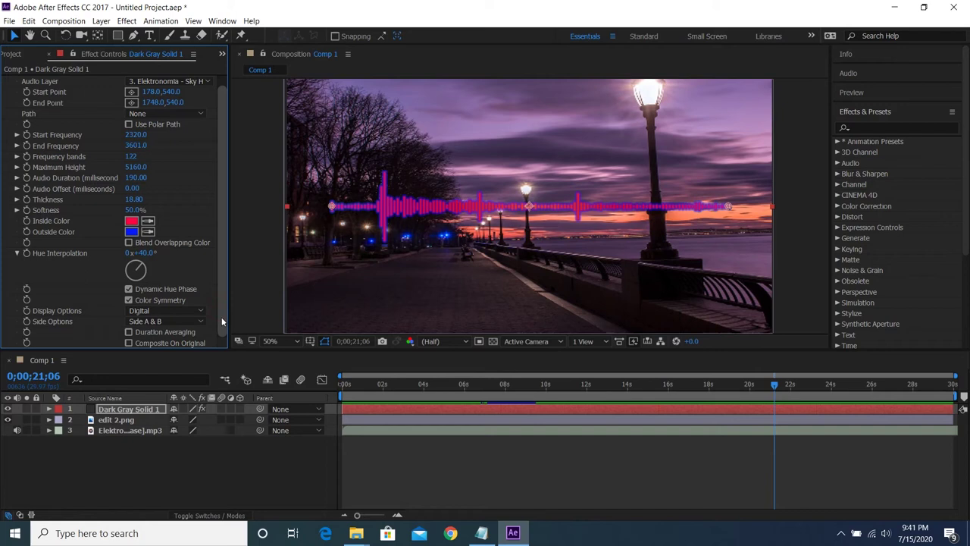
Apply Transition > Venetian Blinds from the Effects library to the spectrum solid.
scroll(966, 235, "down", 5)
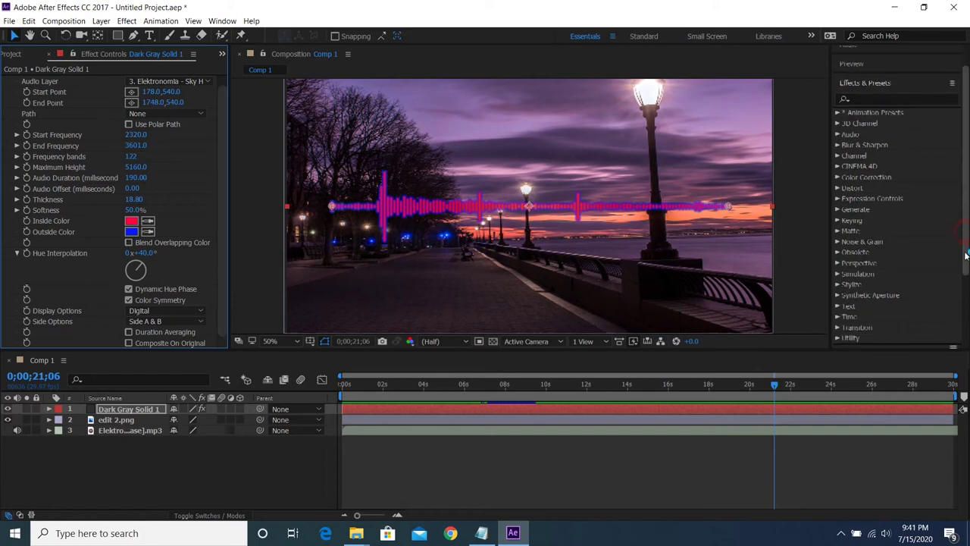
left_click(846, 246)
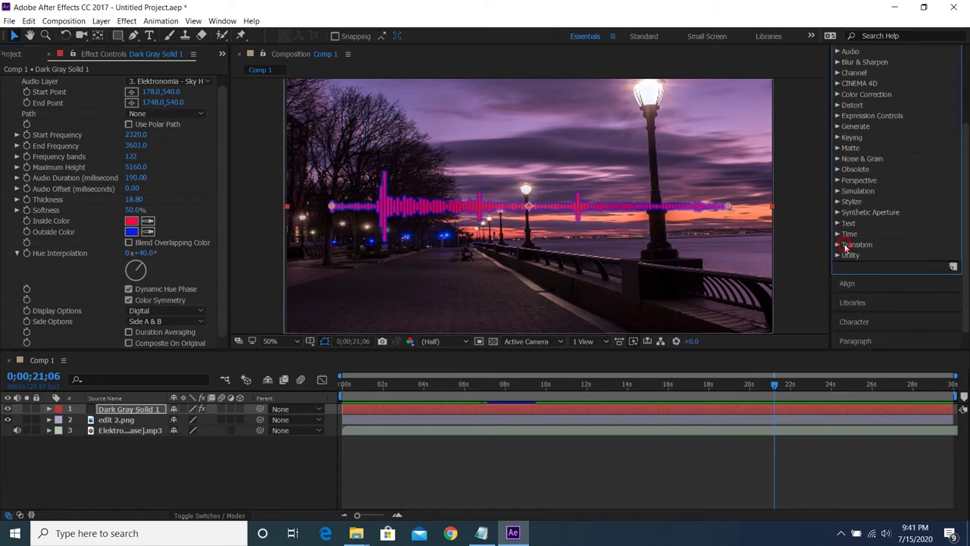
left_click(839, 245)
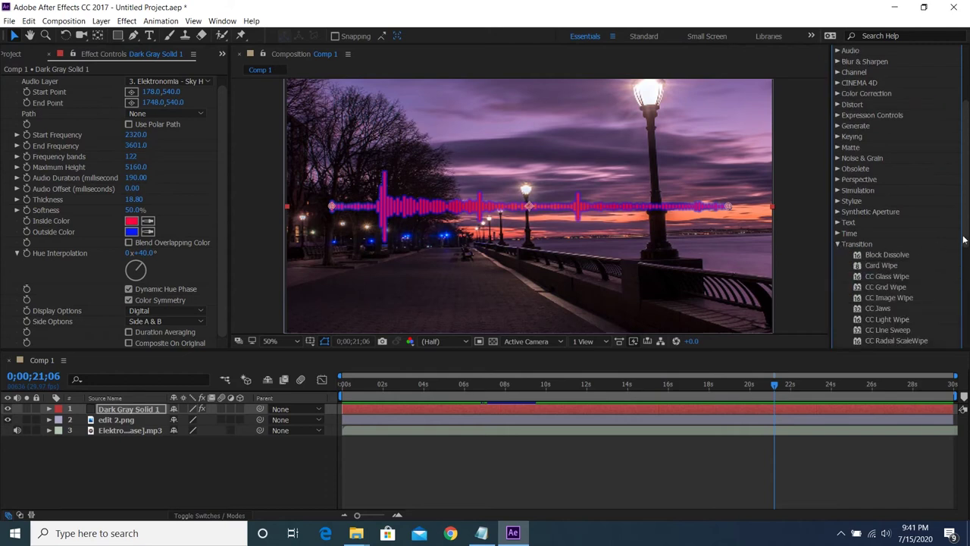
left_click_drag(964, 240, 966, 322)
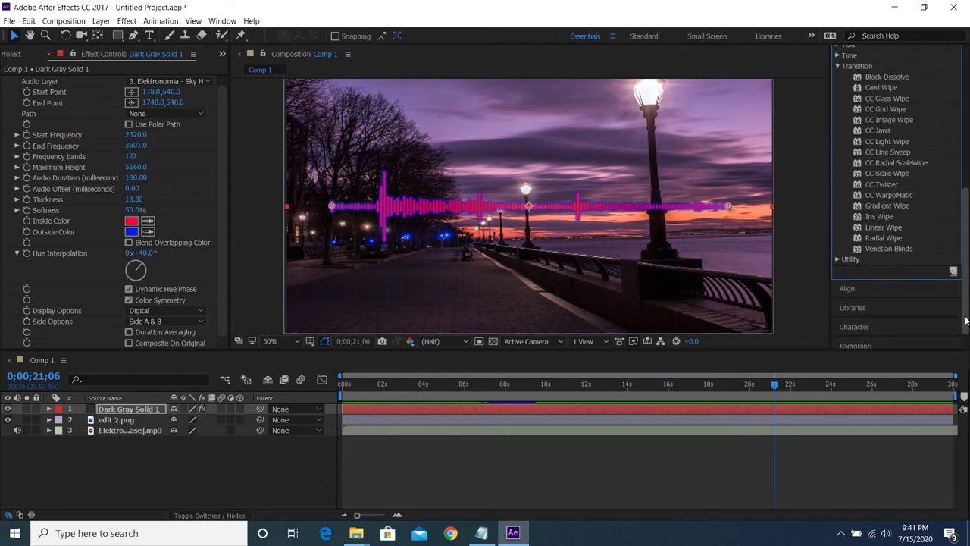
left_click_drag(872, 252, 524, 220)
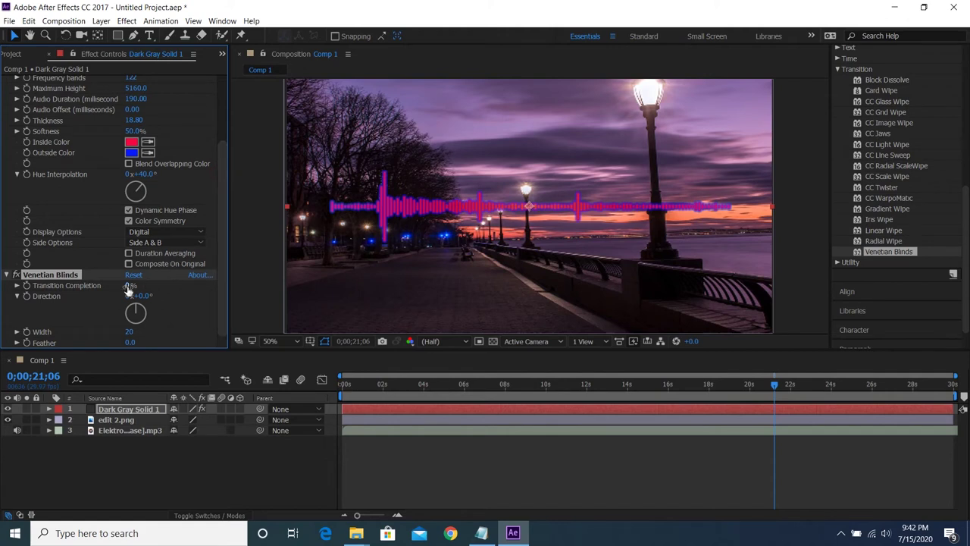
Set Venetian Blinds to 37% completion, 85° direction and width 13.
left_click_drag(129, 285, 161, 285)
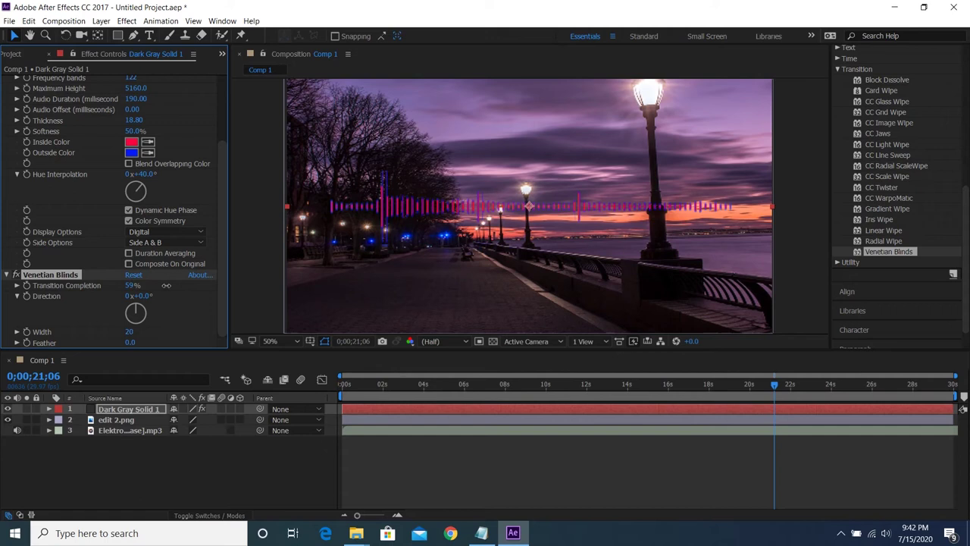
left_click_drag(176, 285, 159, 286)
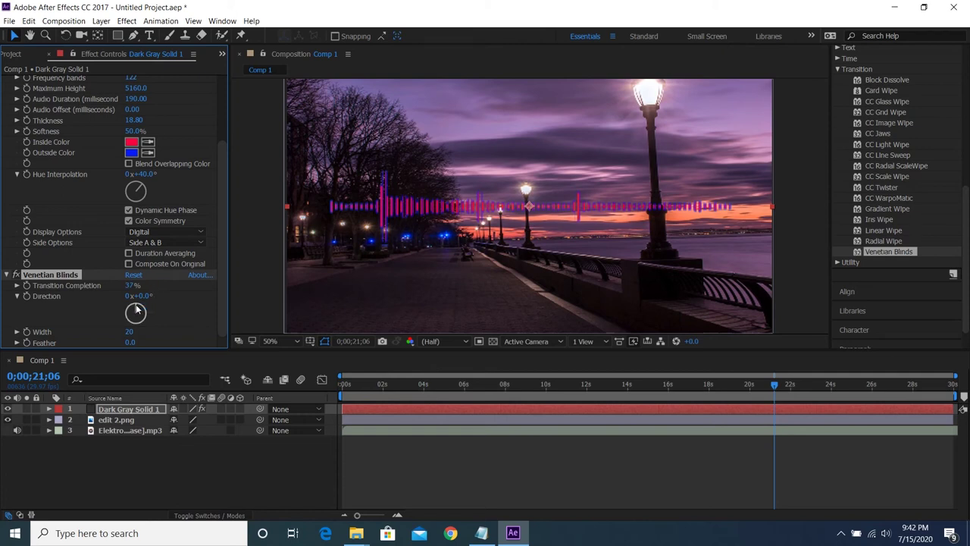
left_click_drag(136, 308, 157, 314)
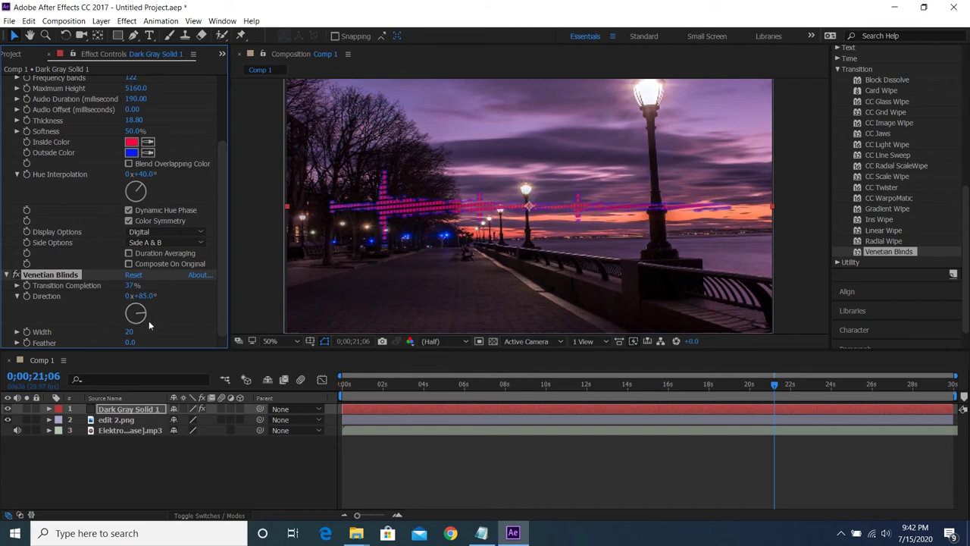
mouse_move(129, 331)
left_mouse_down()
mouse_move(139, 332)
mouse_move(127, 332)
left_mouse_up()
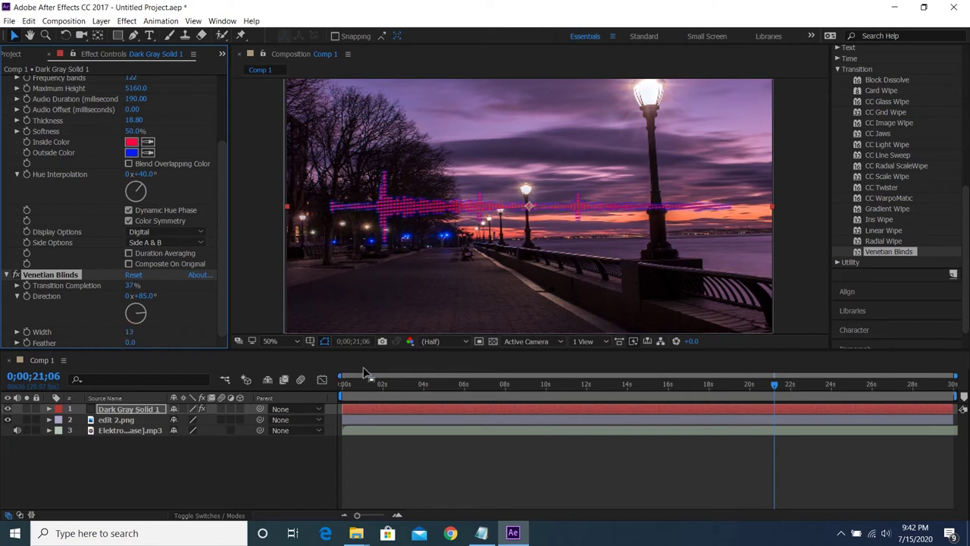
key("space")
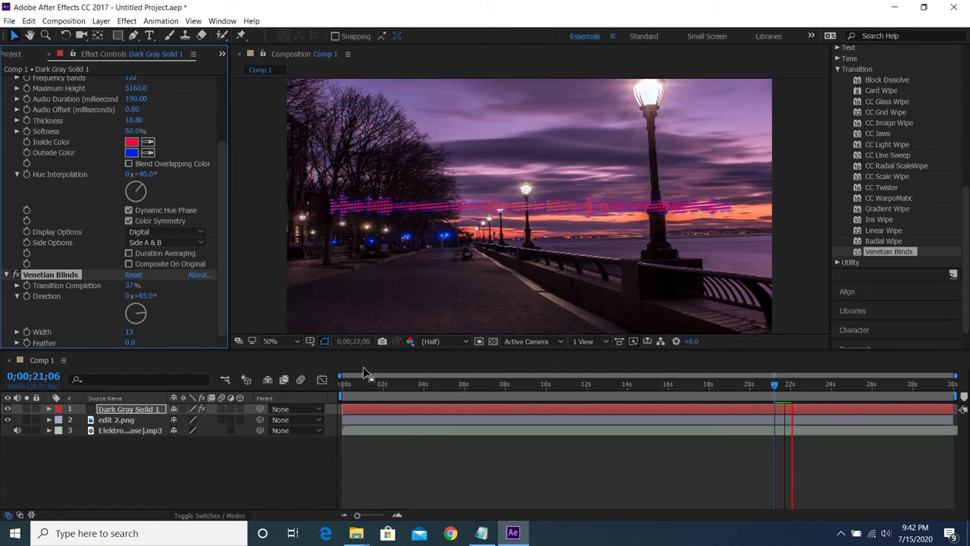
key("space")
left_click_drag(817, 385, 712, 412)
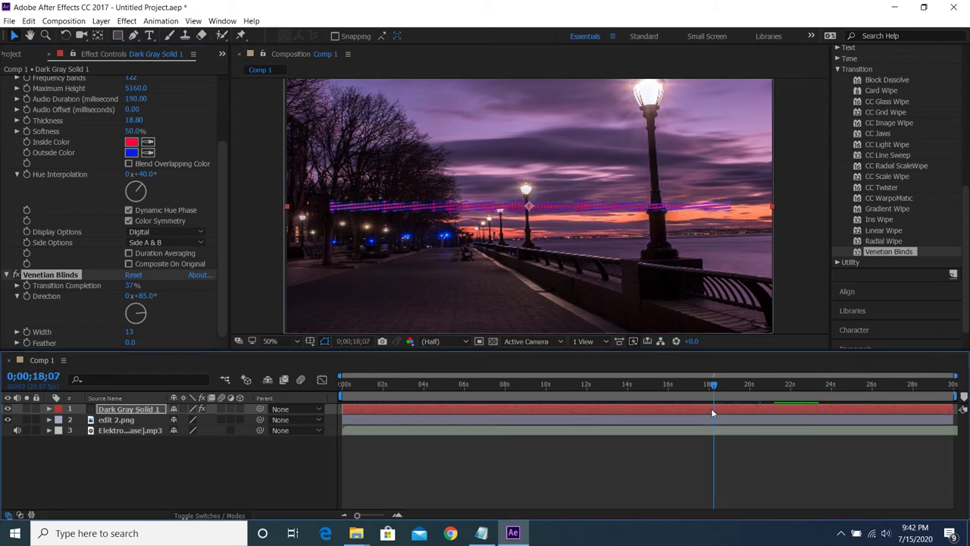
key("space")
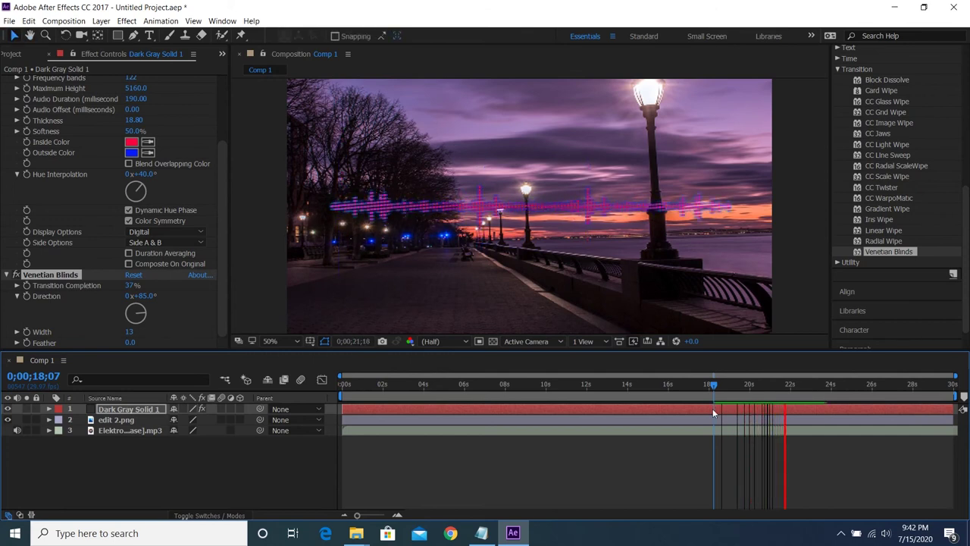
key("space")
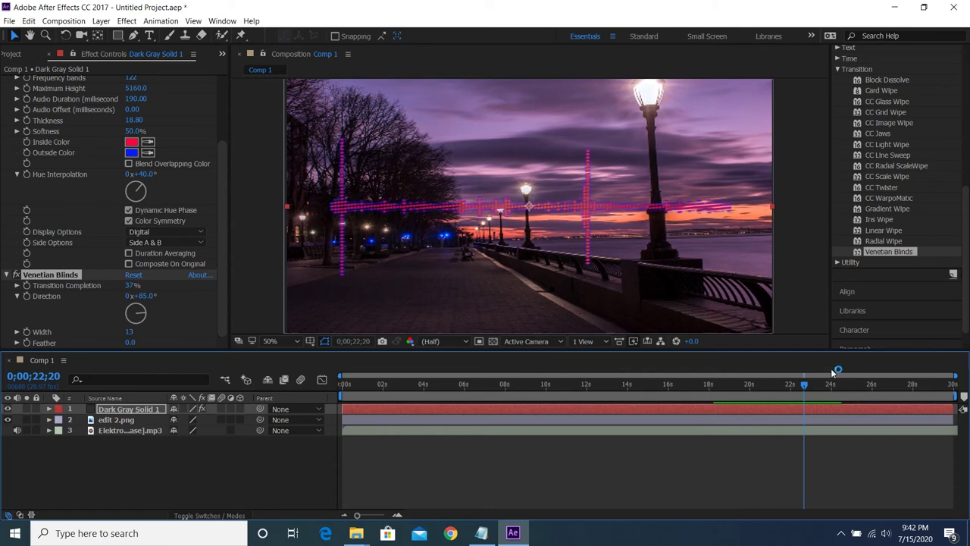
left_click_drag(967, 224, 955, 123)
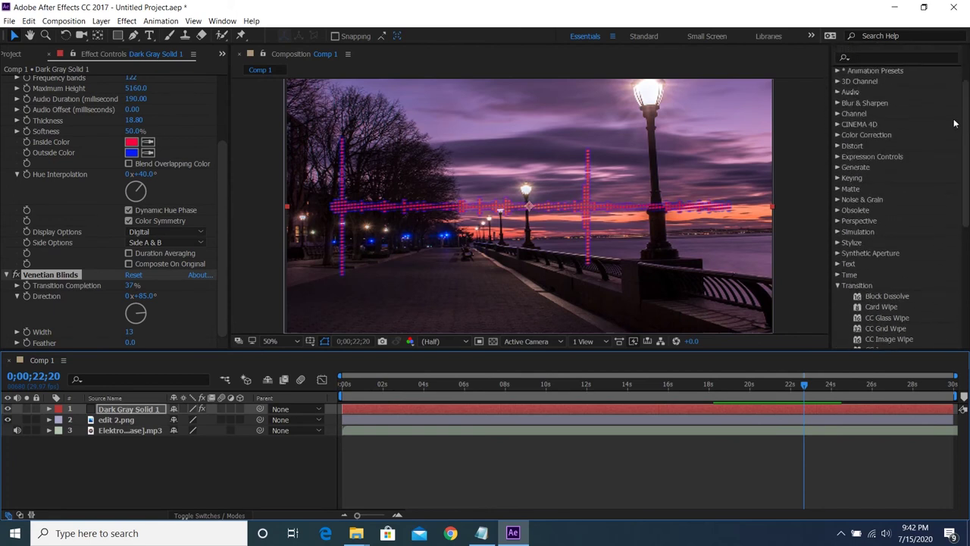
Apply Distort > Polar Coordinates to the spectrum solid.
left_click(838, 146)
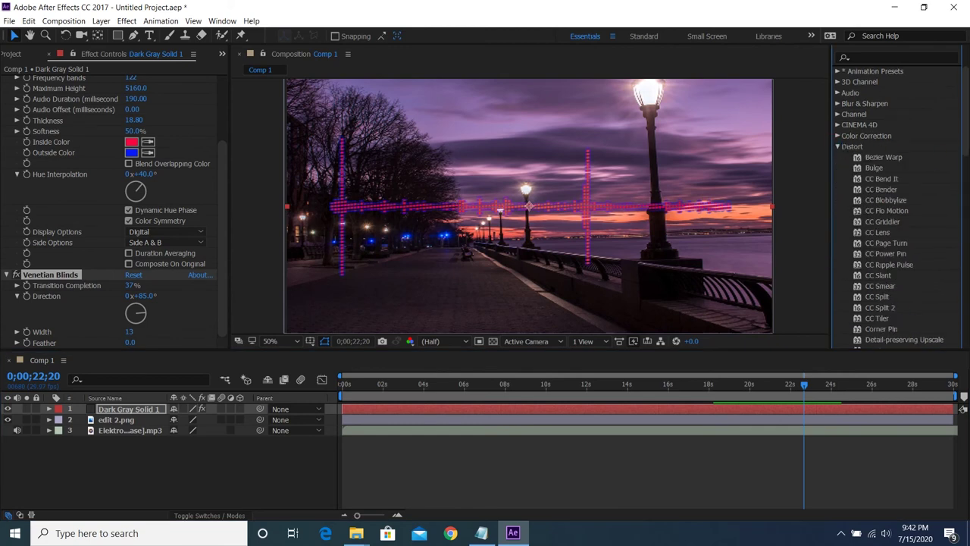
left_click_drag(966, 141, 968, 155)
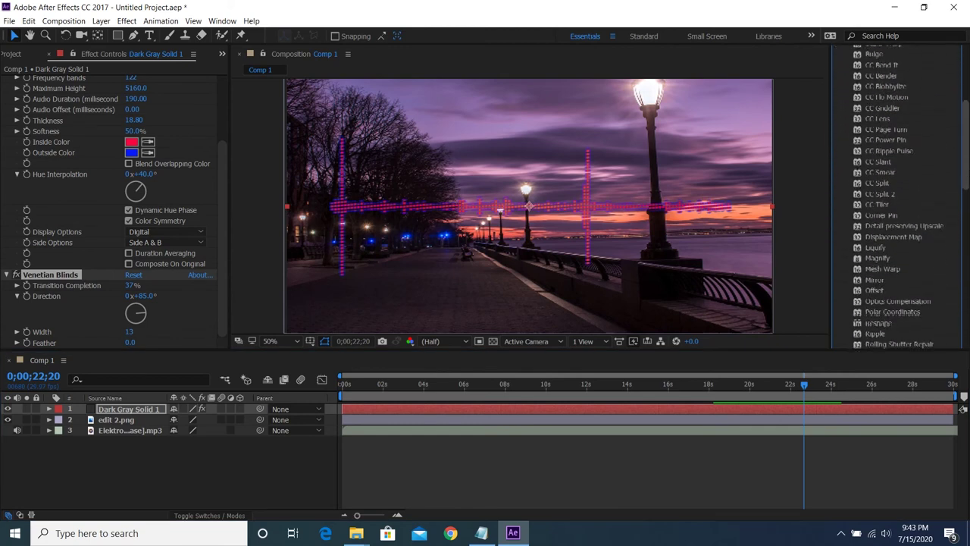
scroll(899, 196, "down", 3)
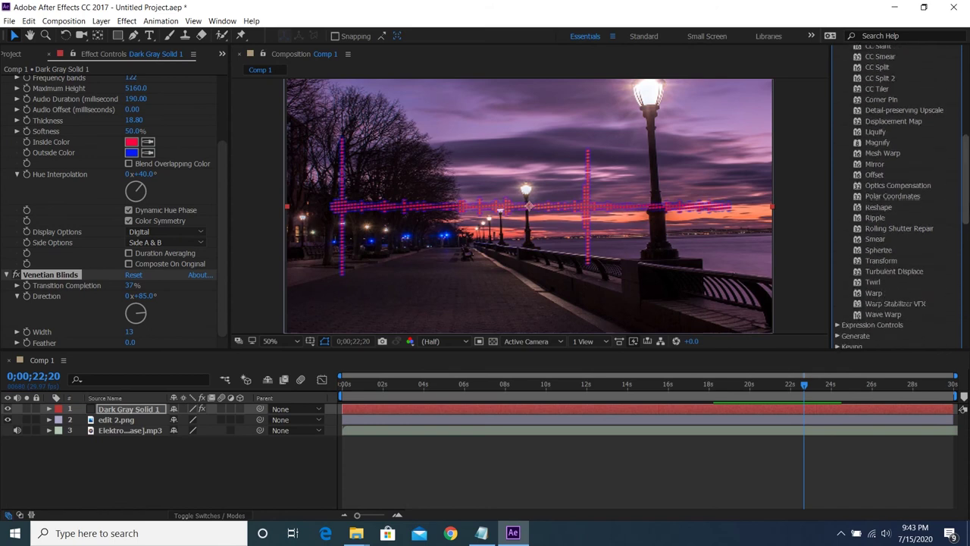
left_click(885, 197)
left_click_drag(883, 196, 523, 219)
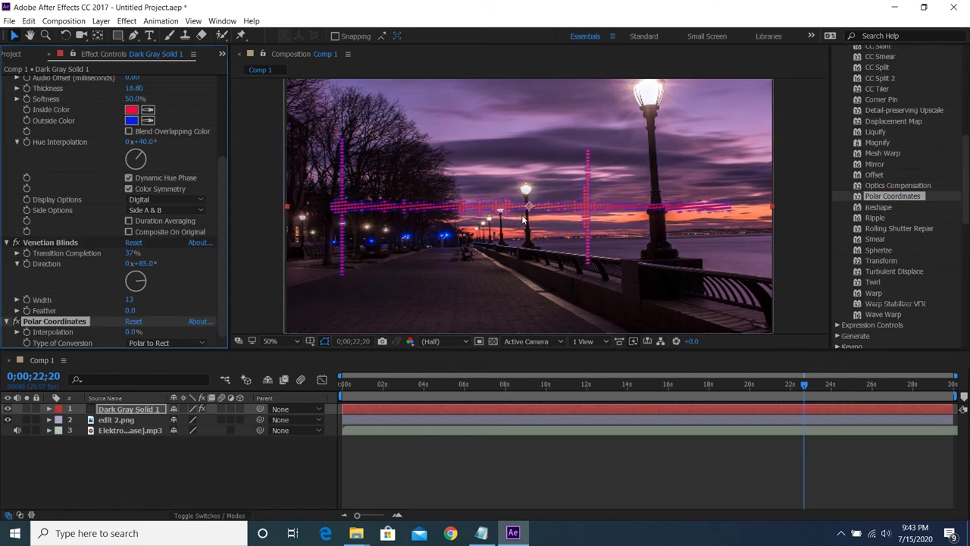
Set Polar Coordinates to Rect to Polar with 72% interpolation.
left_click(224, 213)
left_click(143, 343)
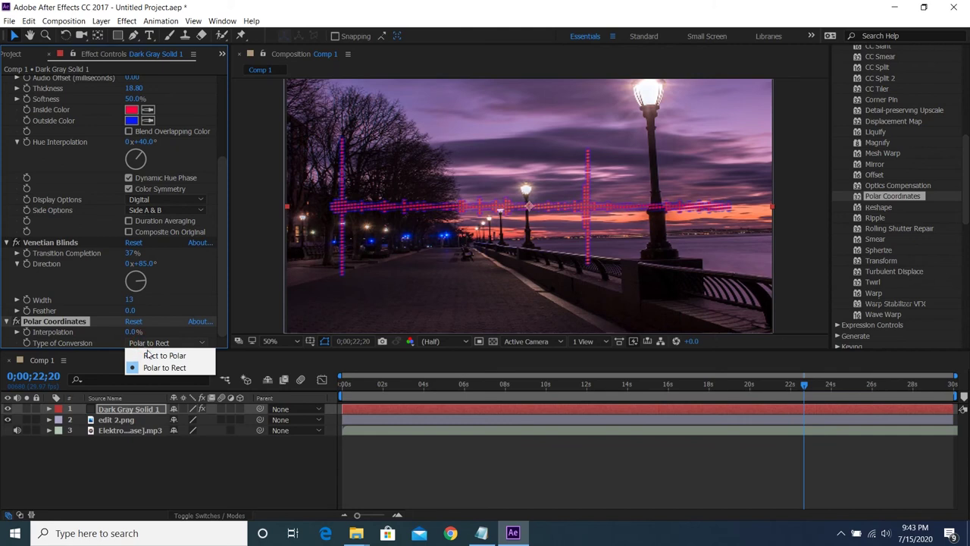
left_click(148, 355)
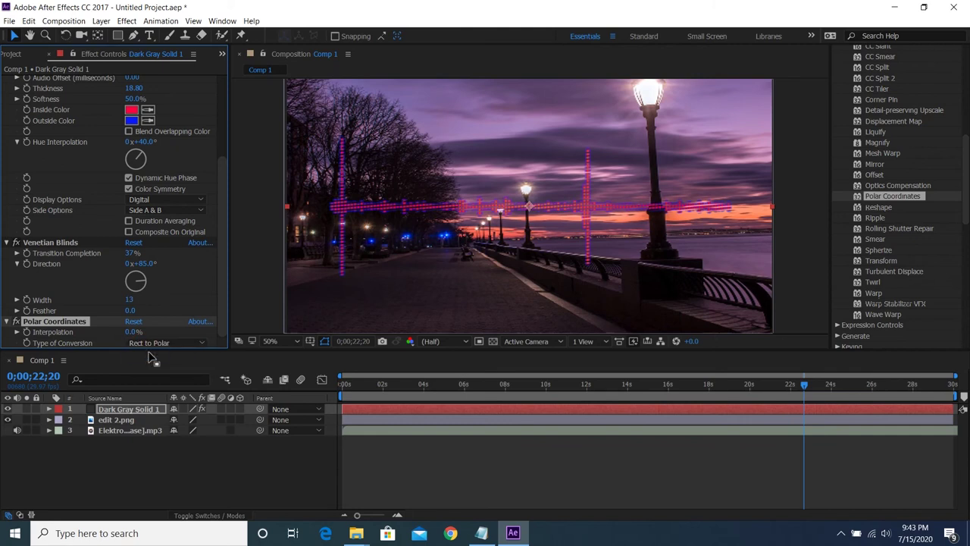
left_click_drag(133, 331, 179, 329)
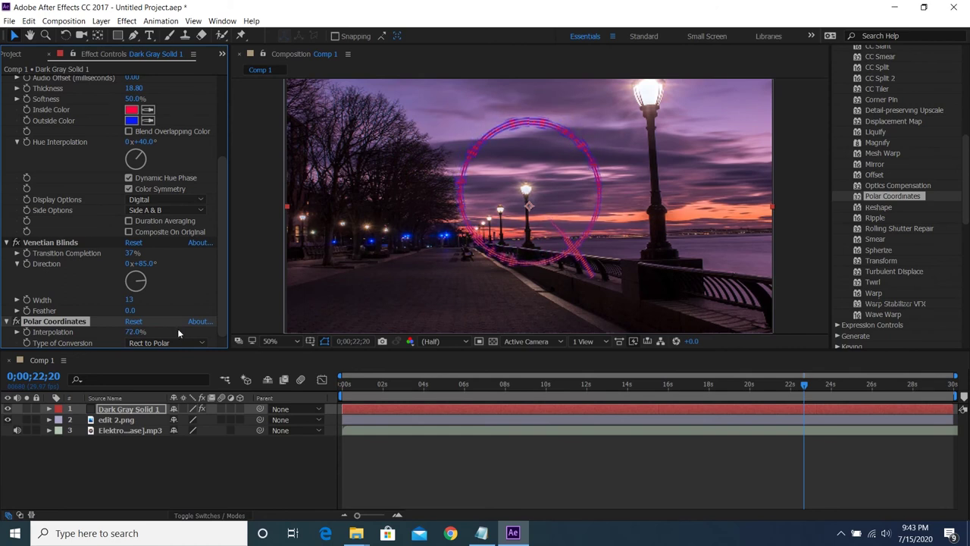
key("space")
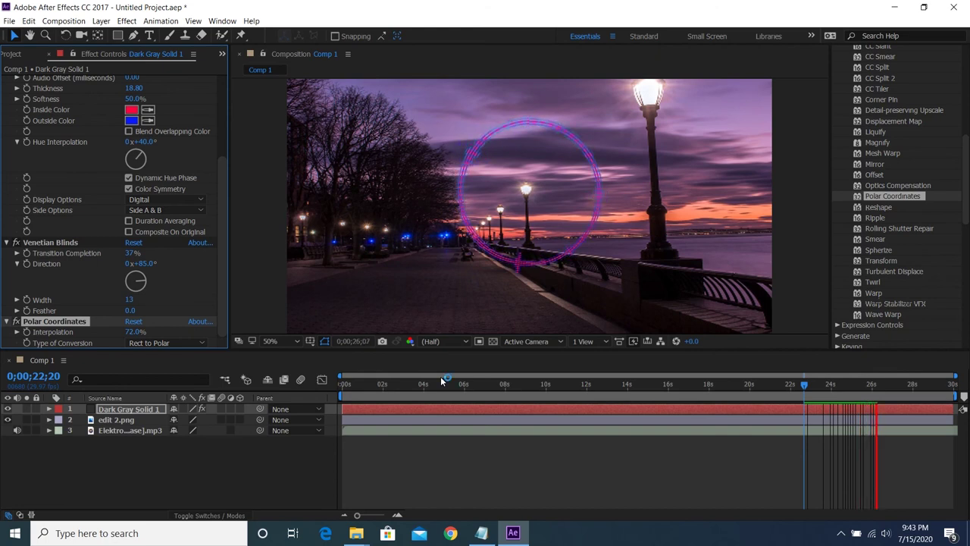
key("space")
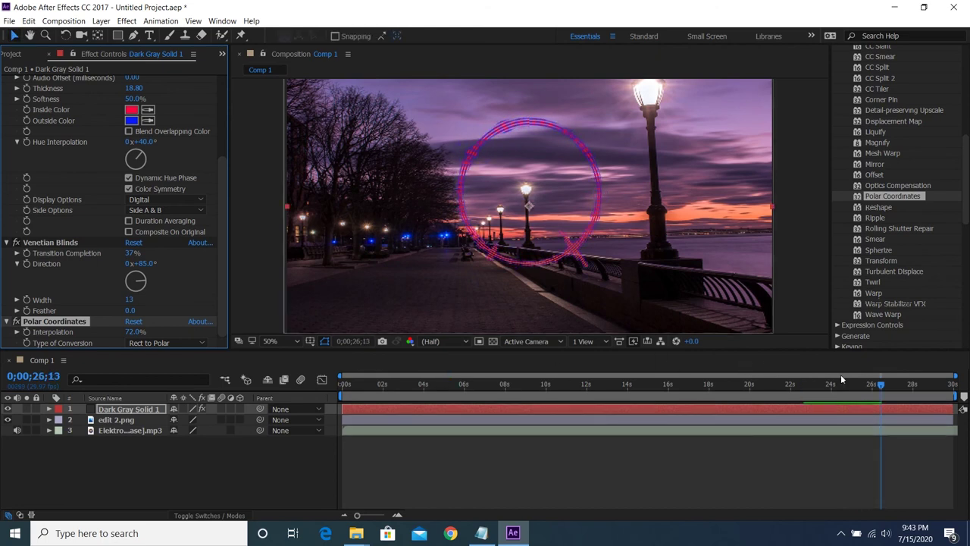
left_click_drag(657, 422, 554, 436)
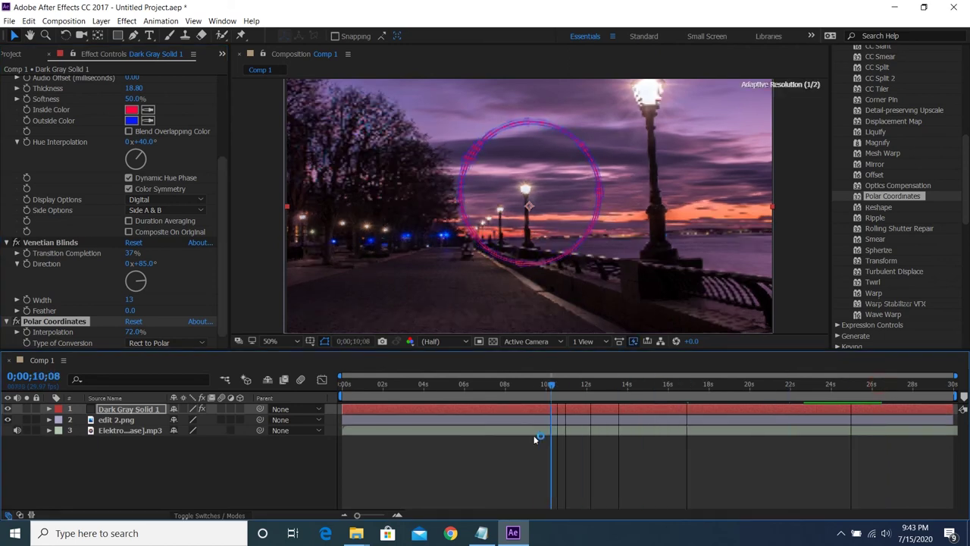
key("space")
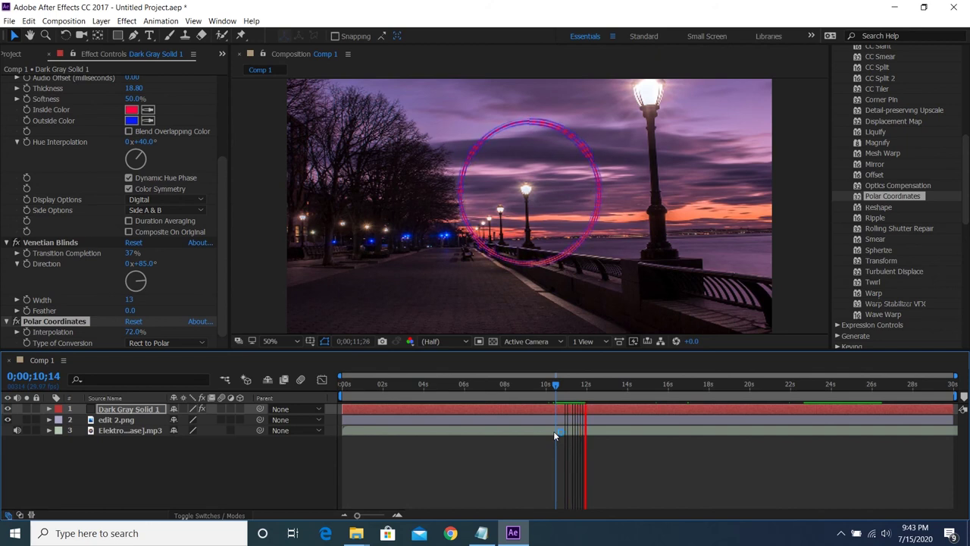
key("space")
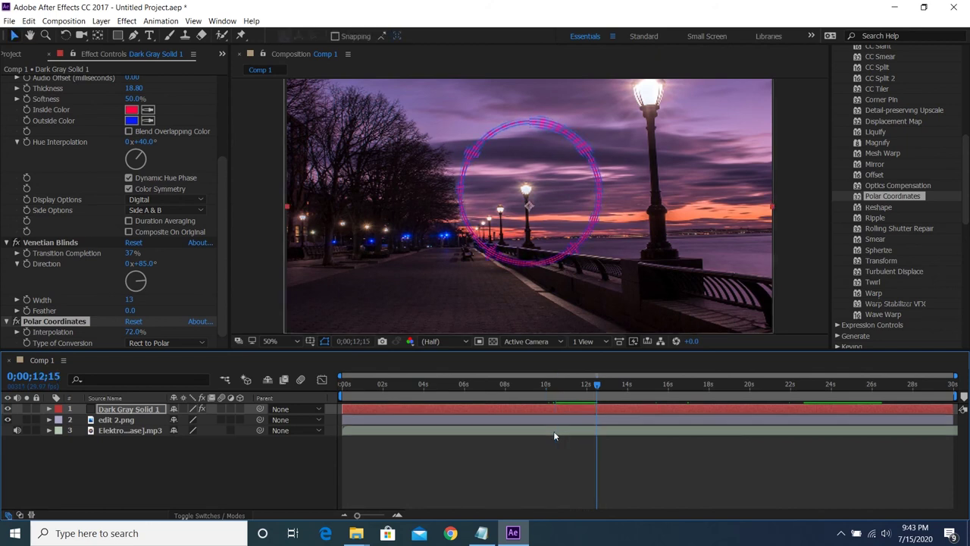
Change Audio Spectrum's Side Options from Side A & B to Side B.
left_click(224, 248)
left_click(172, 212)
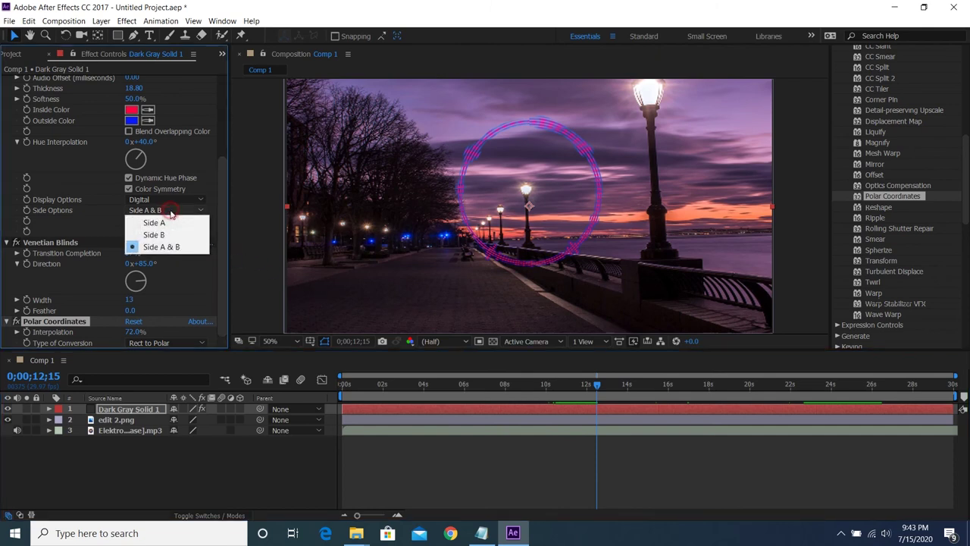
left_click(162, 234)
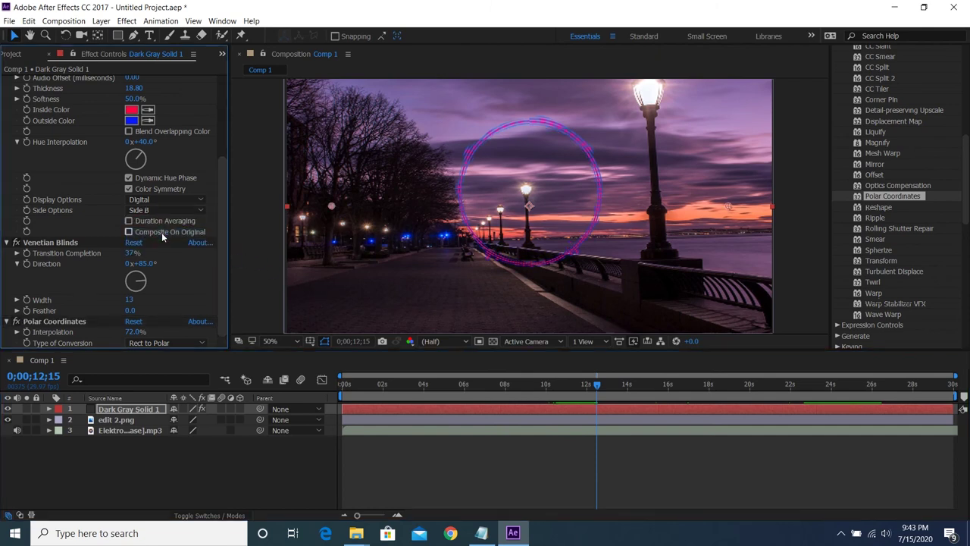
Preview the one-sided ring from the start and again from about 19 seconds.
key("space")
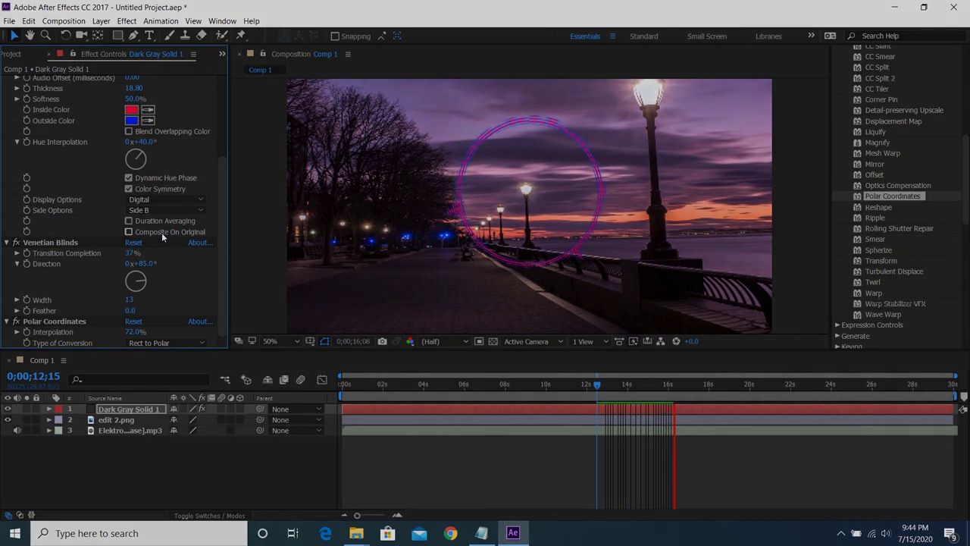
key("space")
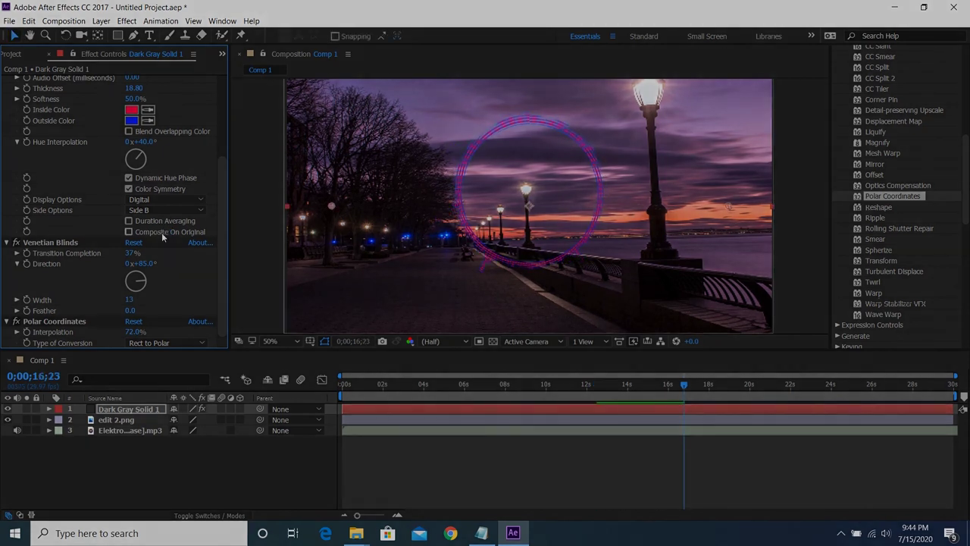
left_click_drag(687, 387, 734, 386)
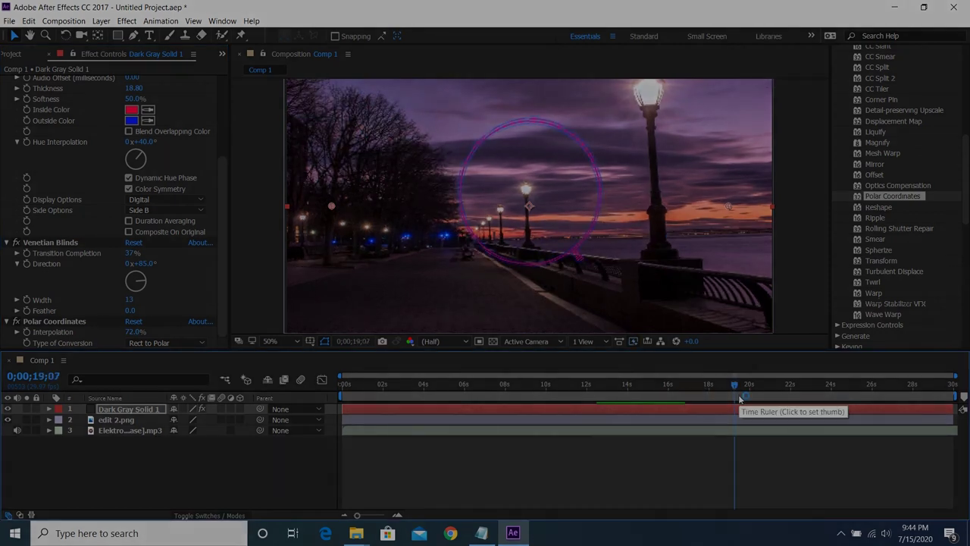
key("space")
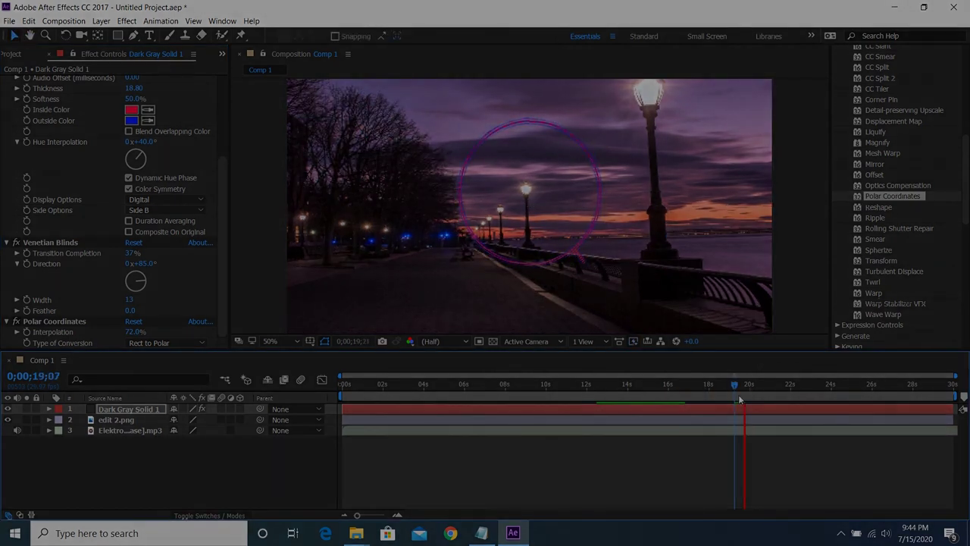
key("space")
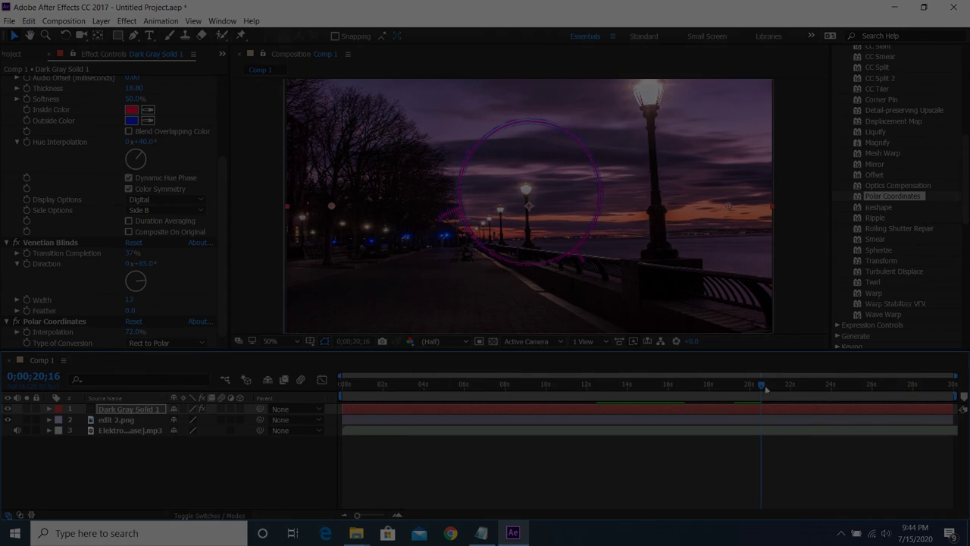
At about 22 seconds, switch the Polar Coordinates conversion to Polar to Rect.
left_click_drag(762, 387, 797, 402)
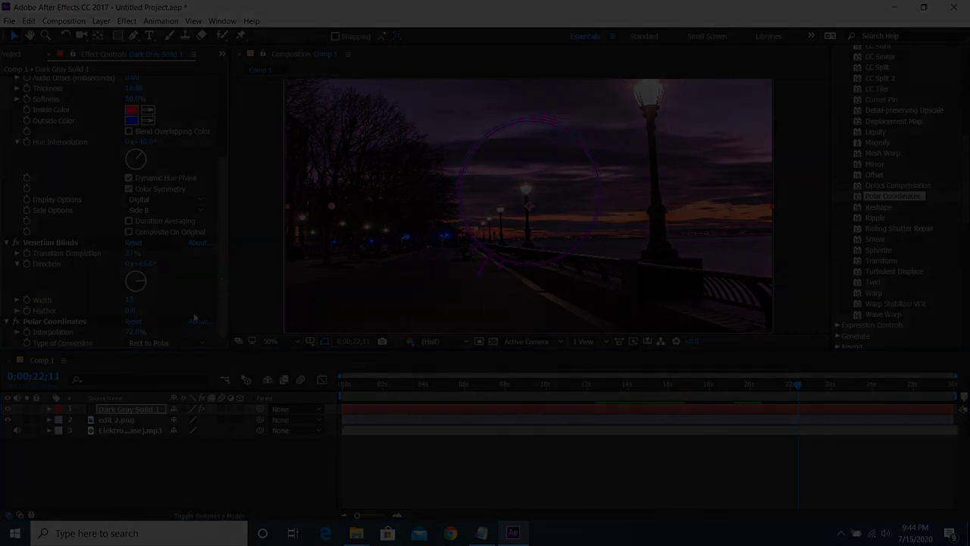
left_click(188, 346)
left_click(181, 369)
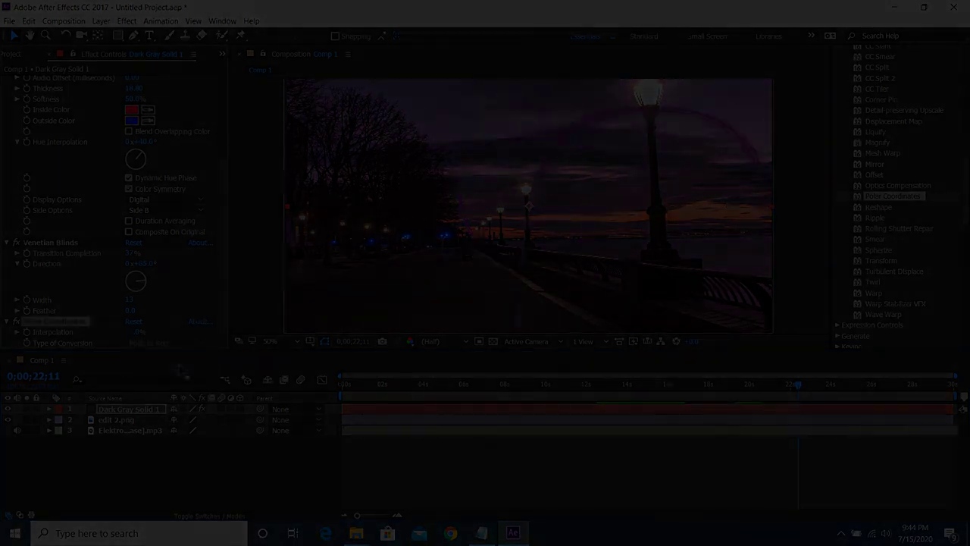